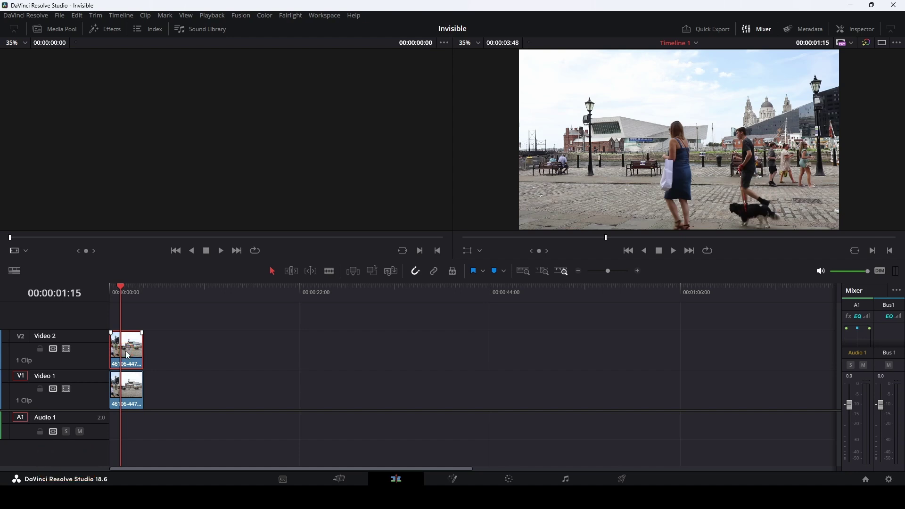
# Step: Disable the Video 2 clip and open the Video 1 clip on the Color page
pyautogui.press('d')
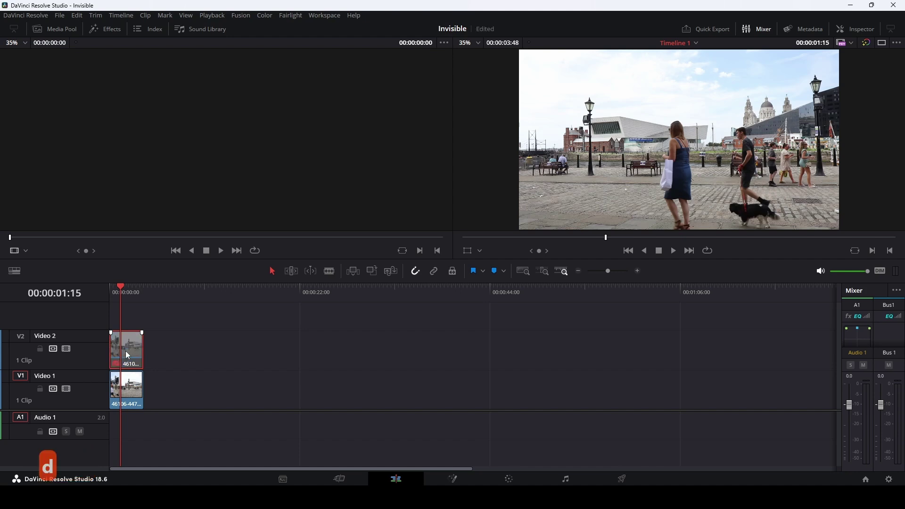
pyautogui.click(126, 392)
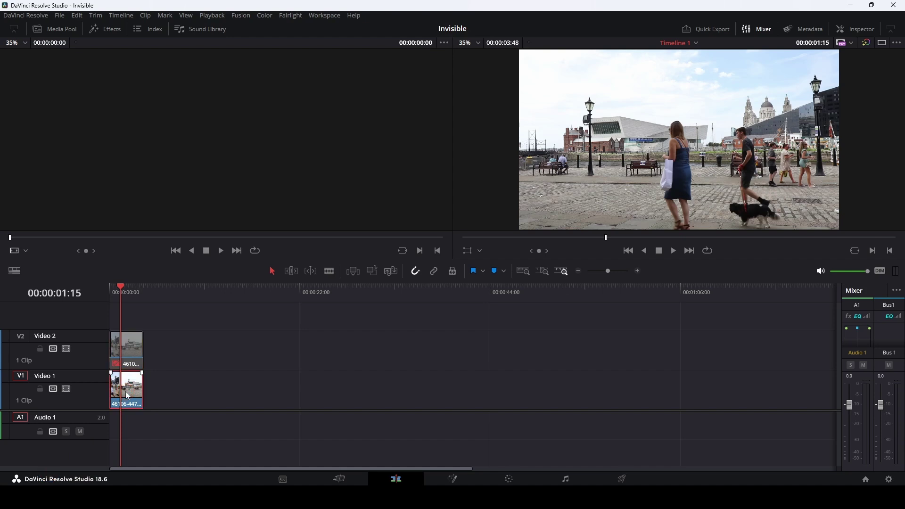
pyautogui.click(510, 480)
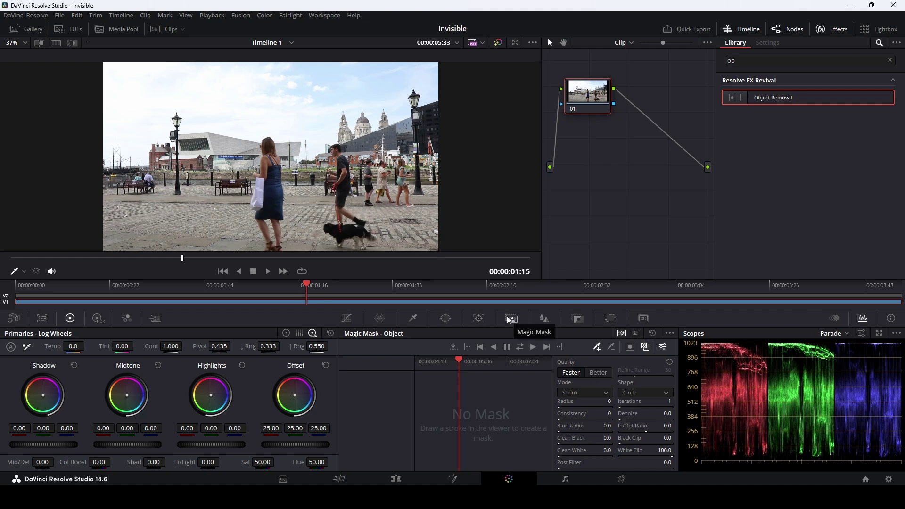
# Step: Mask the woman in the blue dress with a Magic Mask stroke, set Quality to Better, and track the mask through the clip in both directions
pyautogui.click(517, 323)
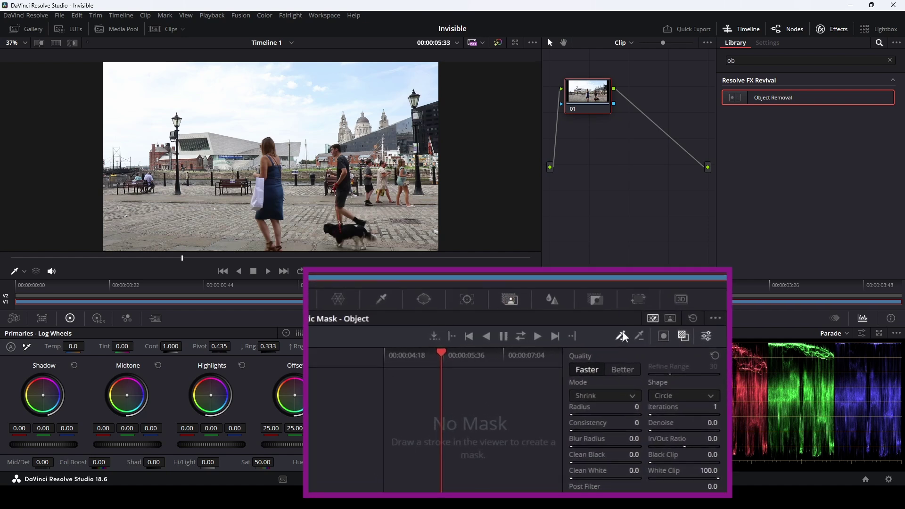
pyautogui.moveTo(269, 142); pyautogui.dragTo(276, 222)
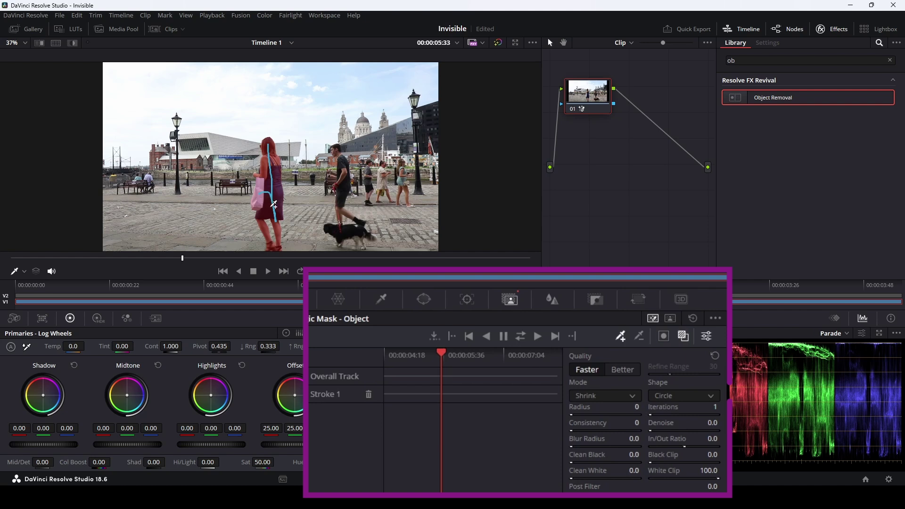
pyautogui.click(624, 370)
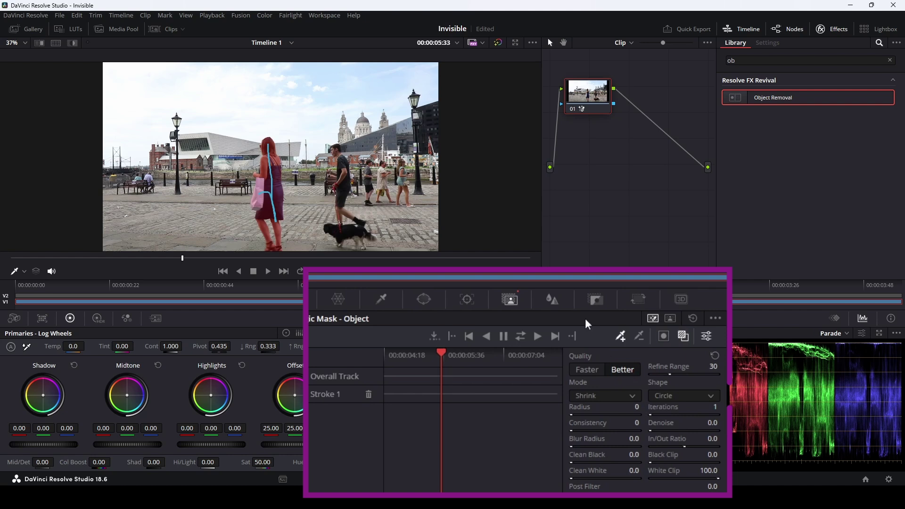
pyautogui.click(521, 337)
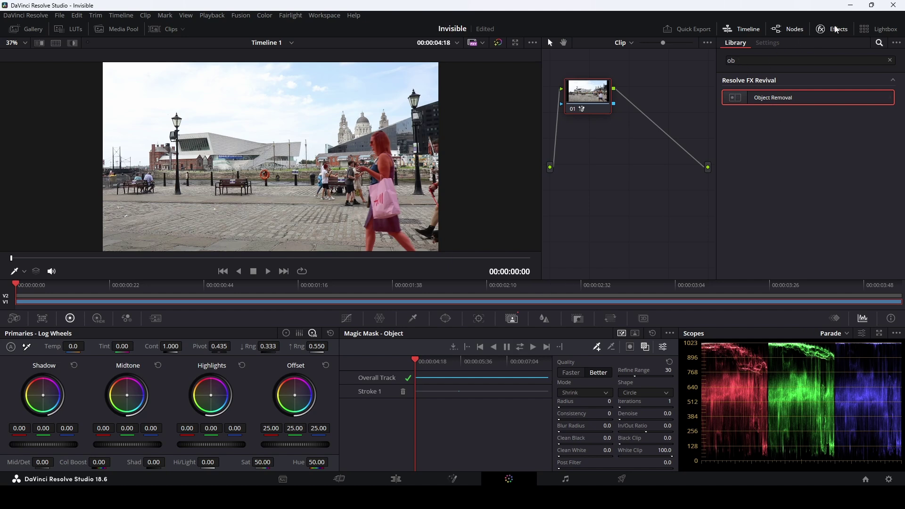
# Step: Apply the Object Removal effect to node 01, set its Scene Mode to Background, and run Scene Analysis
pyautogui.moveTo(785, 96); pyautogui.dragTo(588, 96)
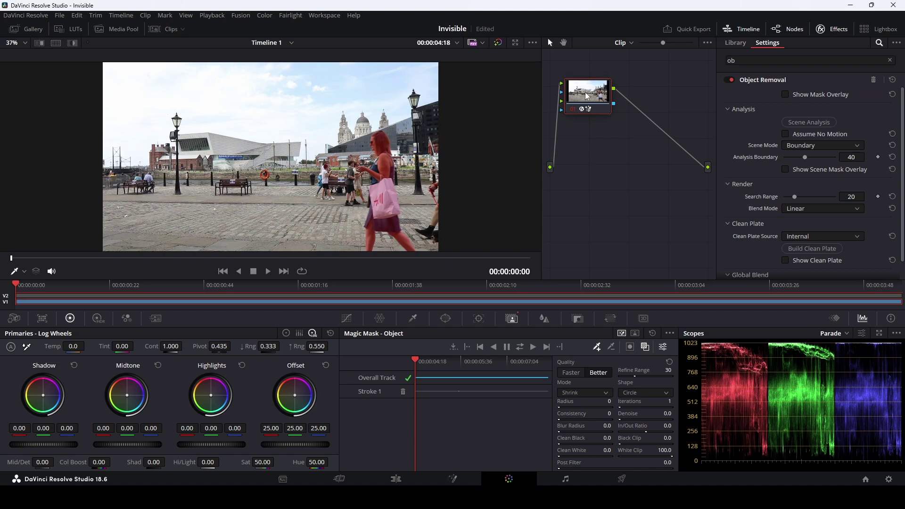
pyautogui.click(797, 151)
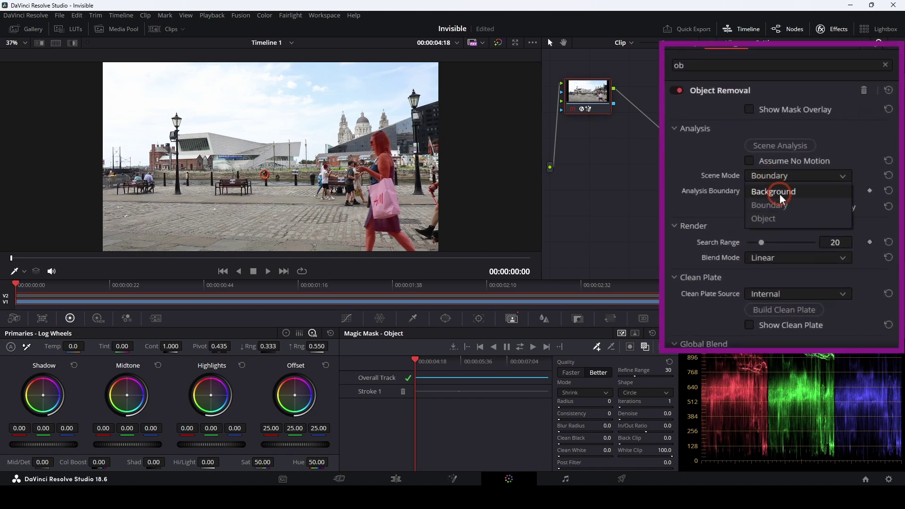
pyautogui.click(781, 196)
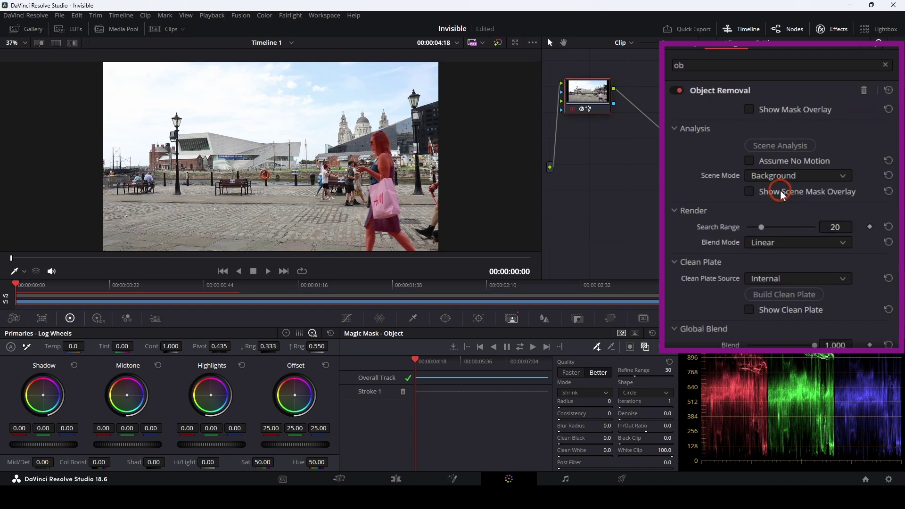
pyautogui.click(769, 146)
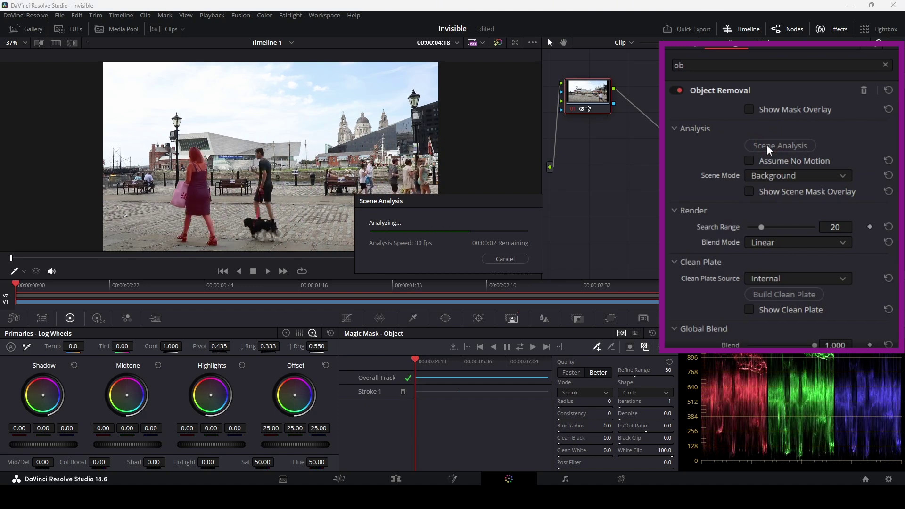
# Step: Check the removal at about 00:00:01:35 and raise the Object Removal Search Range to 100
pyautogui.moveTo(64, 259); pyautogui.dragTo(238, 263)
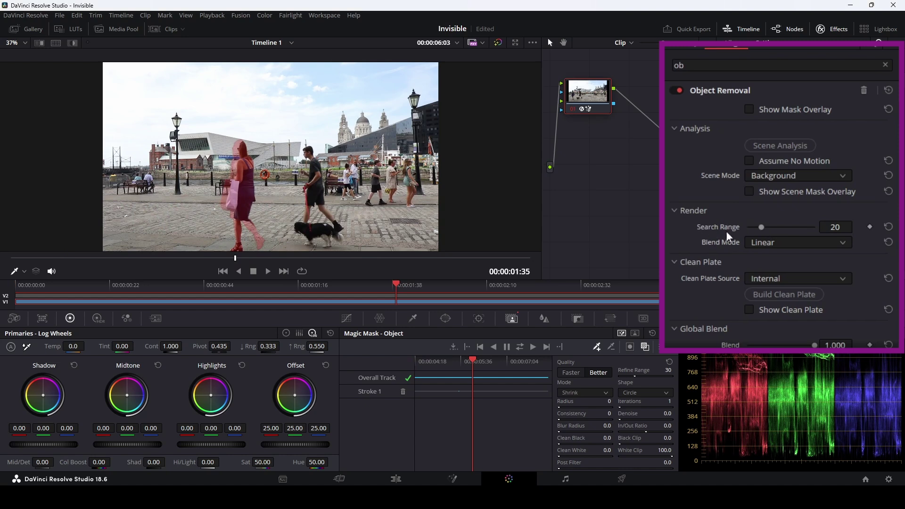
pyautogui.click(761, 227)
pyautogui.moveTo(760, 225); pyautogui.dragTo(797, 225)
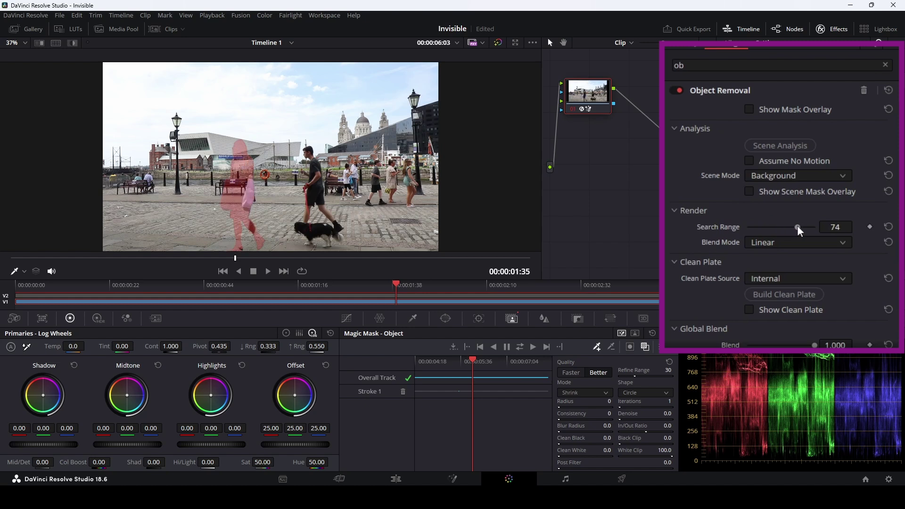
pyautogui.moveTo(797, 226); pyautogui.dragTo(813, 230)
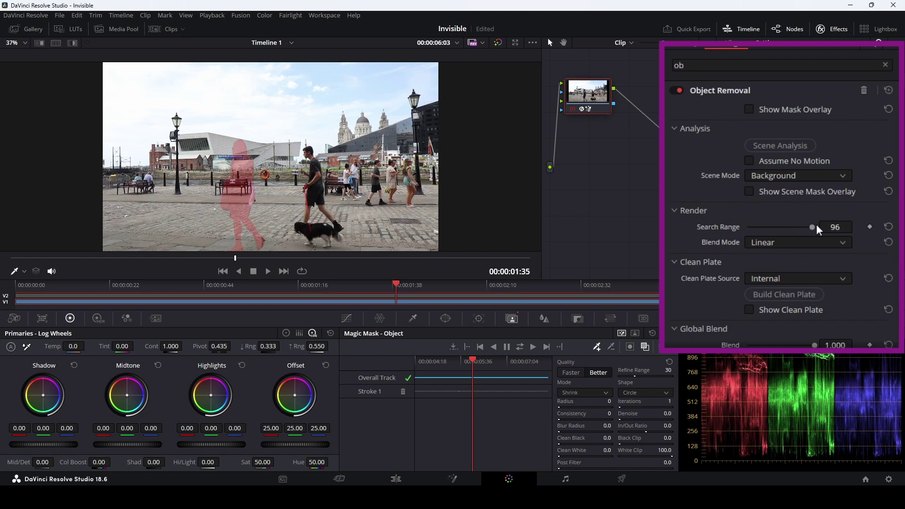
pyautogui.moveTo(828, 228); pyautogui.dragTo(857, 227)
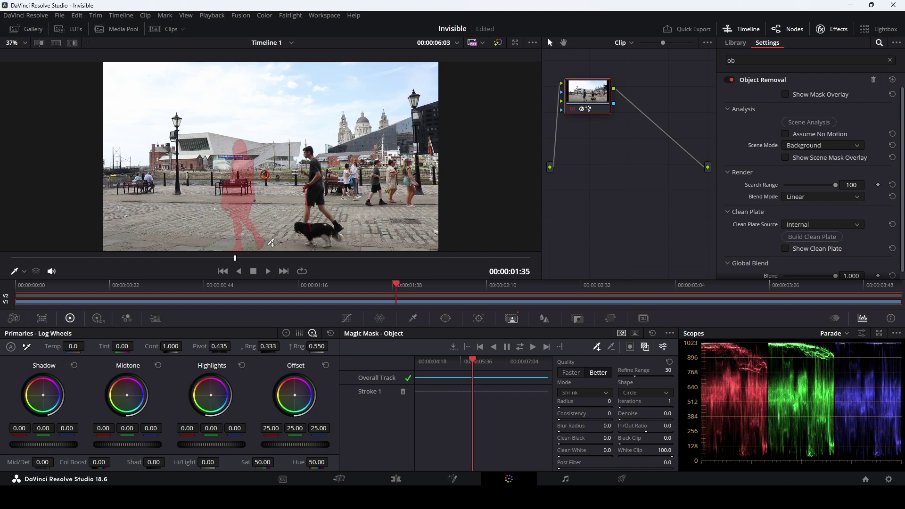
# Step: Turn off the Magic Mask overlay, comparing the frame with and without it
pyautogui.click(646, 347)
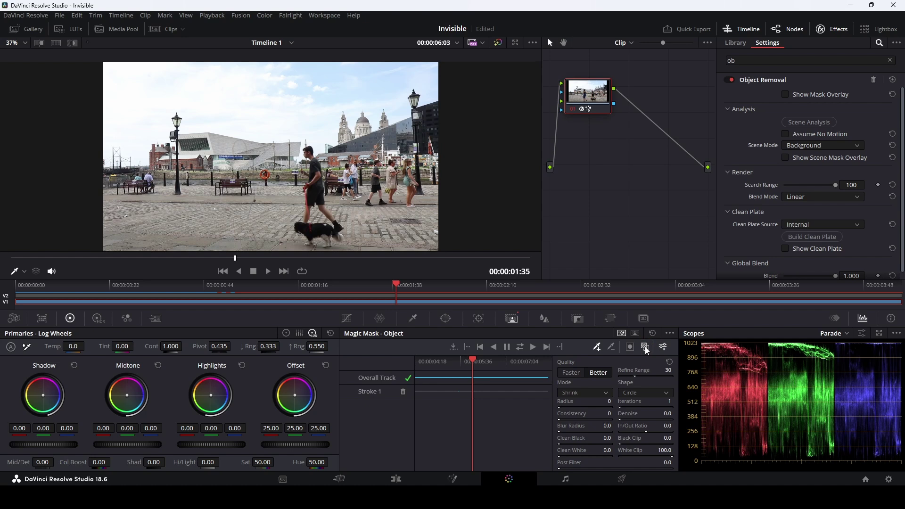
pyautogui.click(646, 349)
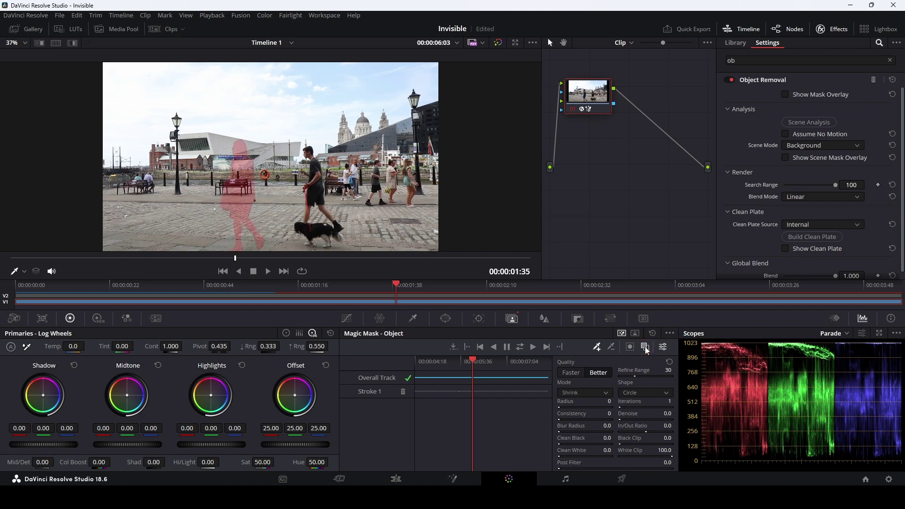
pyautogui.click(646, 348)
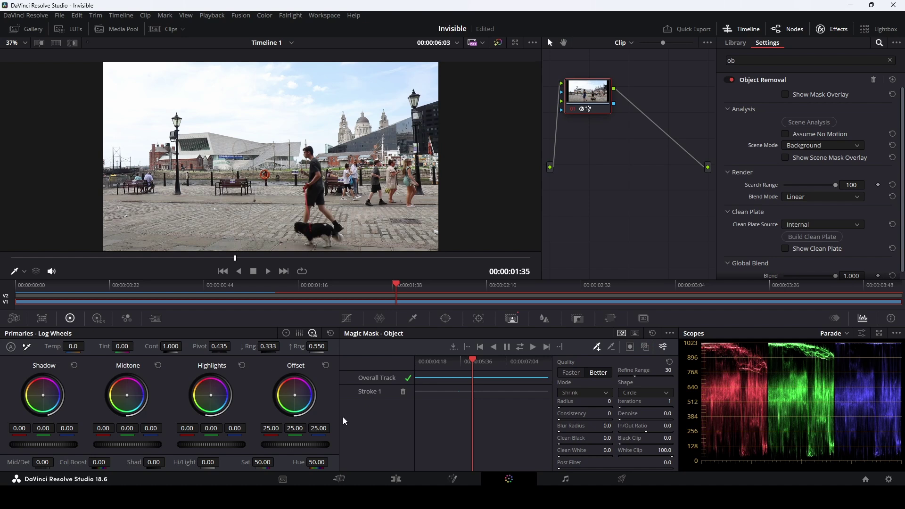
# Step: Return to the Edit page, play the clip from the start, and inspect the removal near its middle
pyautogui.click(396, 479)
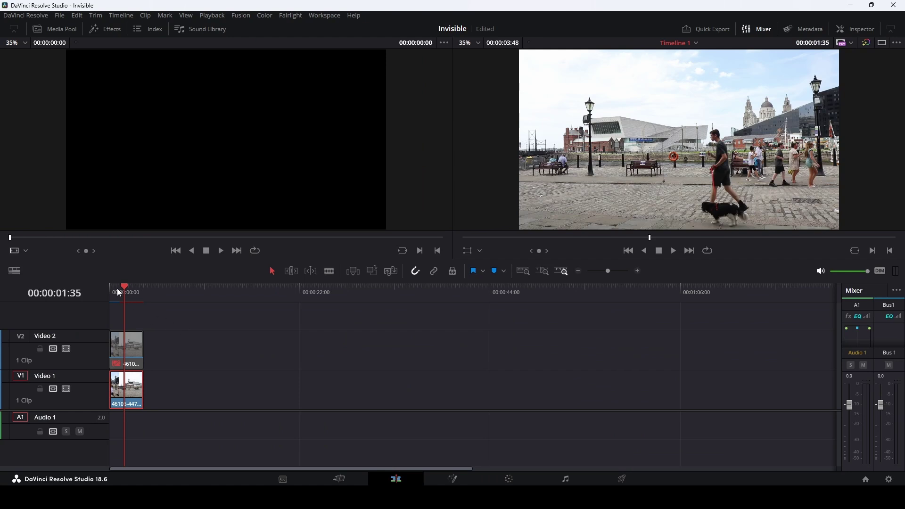
pyautogui.moveTo(117, 288); pyautogui.dragTo(110, 288)
pyautogui.press('space')
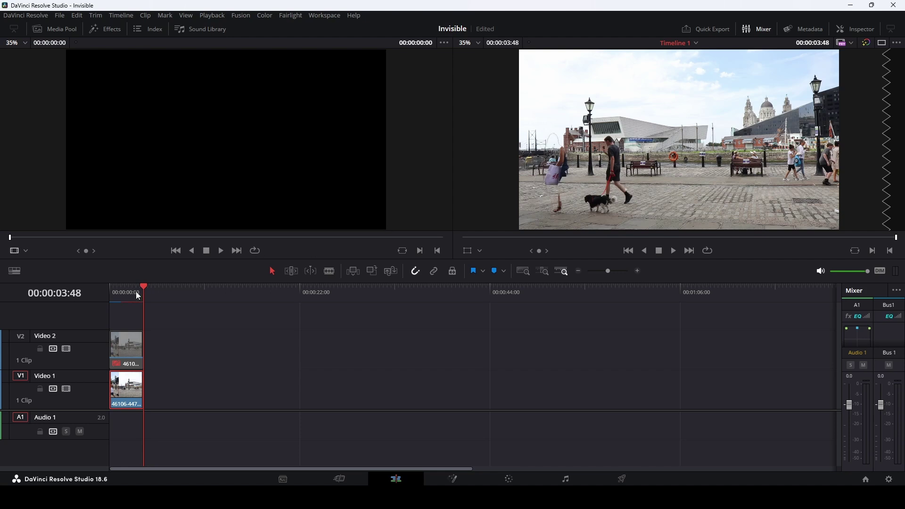
pyautogui.moveTo(142, 286)
pyautogui.mouseDown()
pyautogui.moveTo(115, 288)
pyautogui.moveTo(127, 287)
pyautogui.mouseUp()
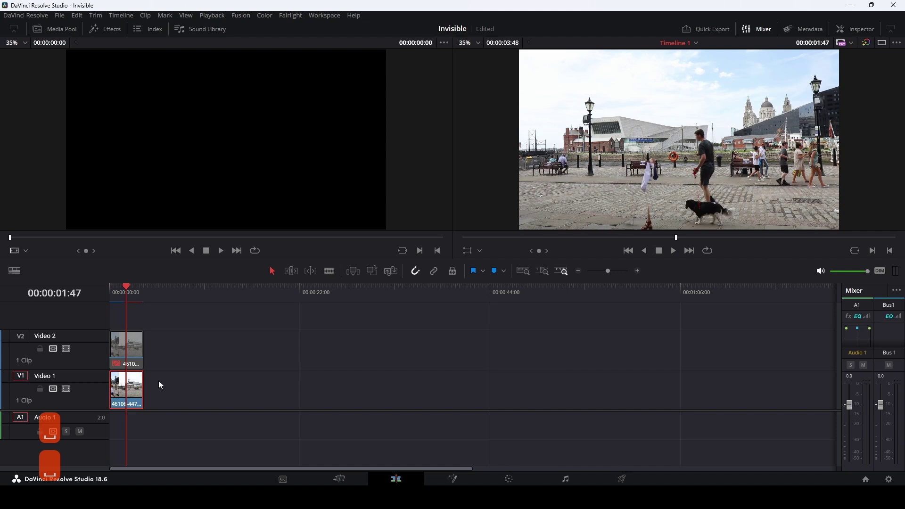
# Step: Render the Video 1 clip in place as QuickTime DNxHR 444 10-bit, including video effects and color grading effects
pyautogui.rightClick(130, 388)
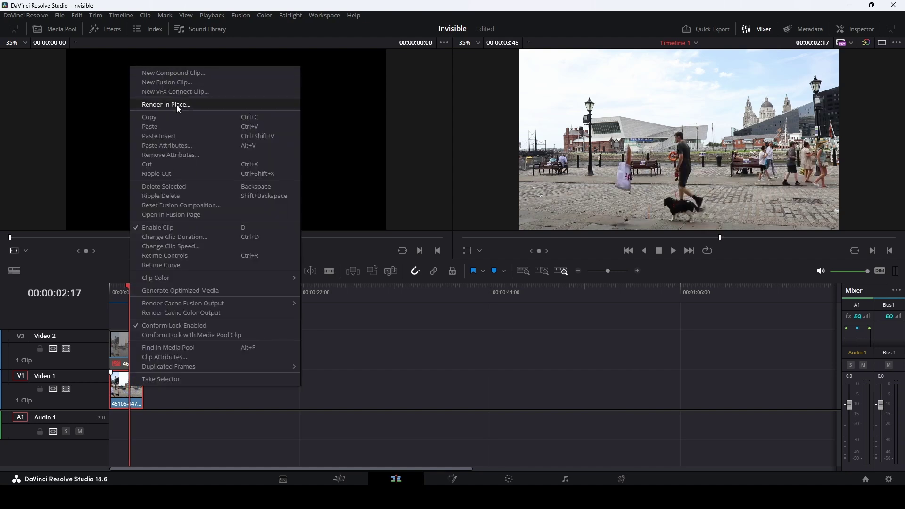
pyautogui.click(177, 104)
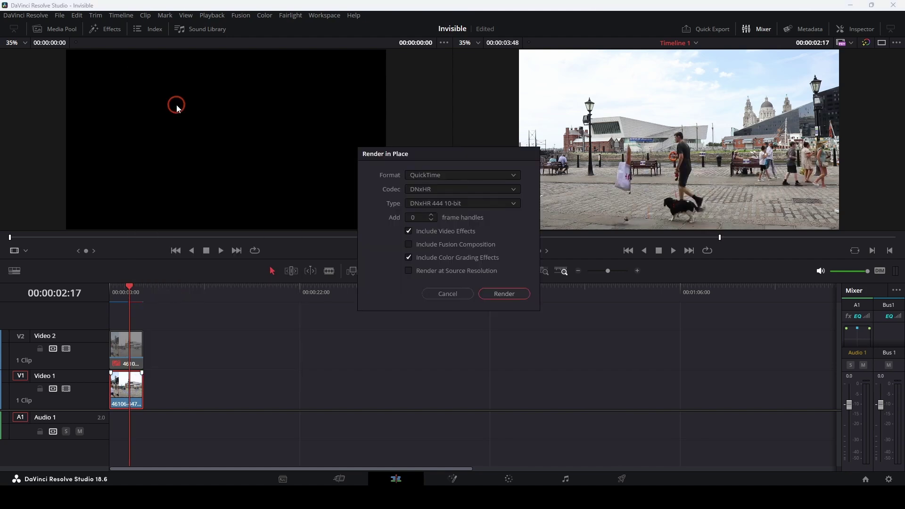
pyautogui.click(505, 294)
# Step: Play the rendered clip from the start and review the frame at 00:00:02:17
pyautogui.click(117, 290)
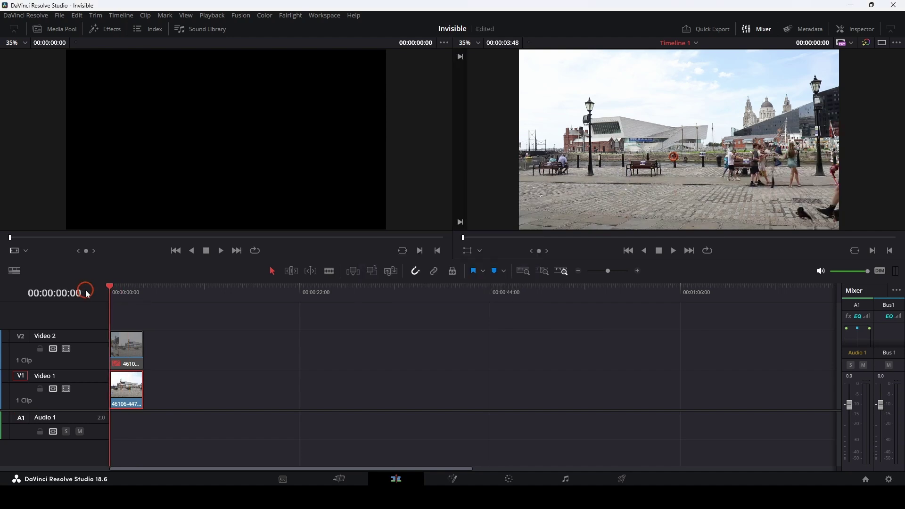
pyautogui.press('space')
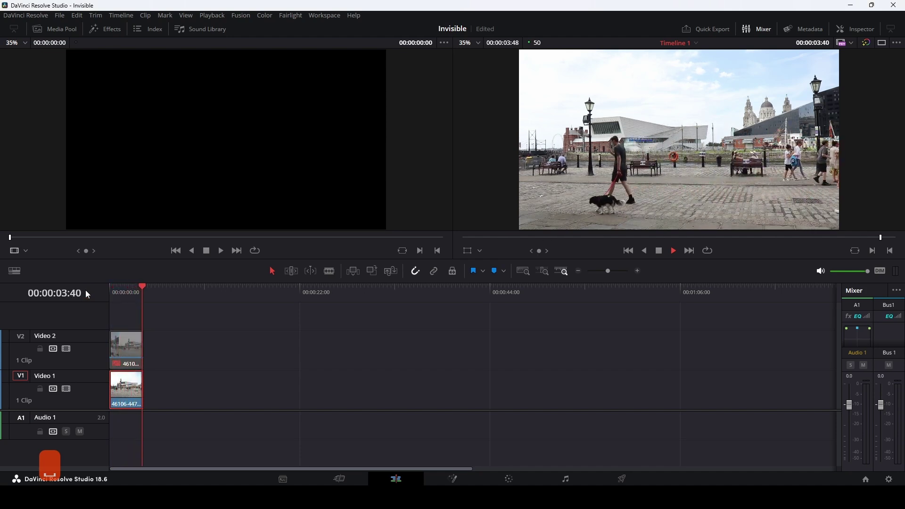
pyautogui.moveTo(134, 288); pyautogui.dragTo(129, 290)
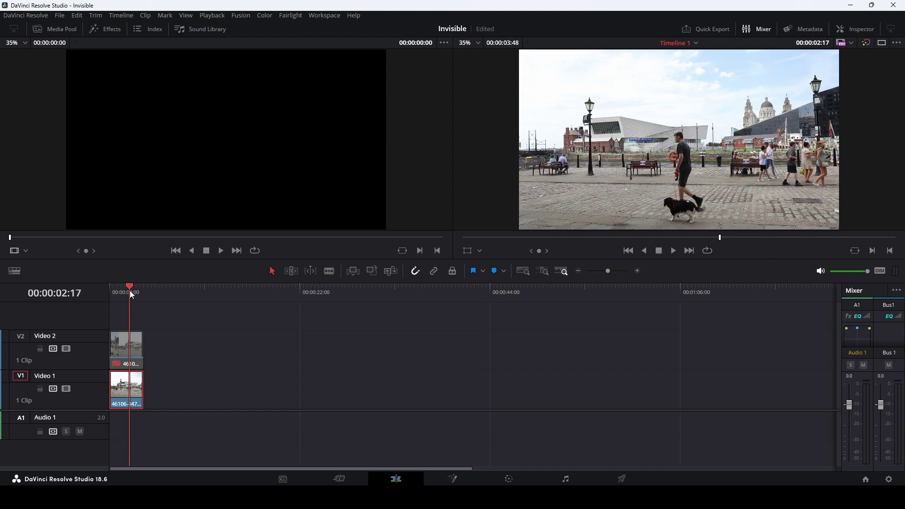
# Step: Re-enable the Video 2 clip and combine the Video 1 and Video 2 clips into a new Fusion clip
pyautogui.click(118, 348)
pyautogui.press('d')
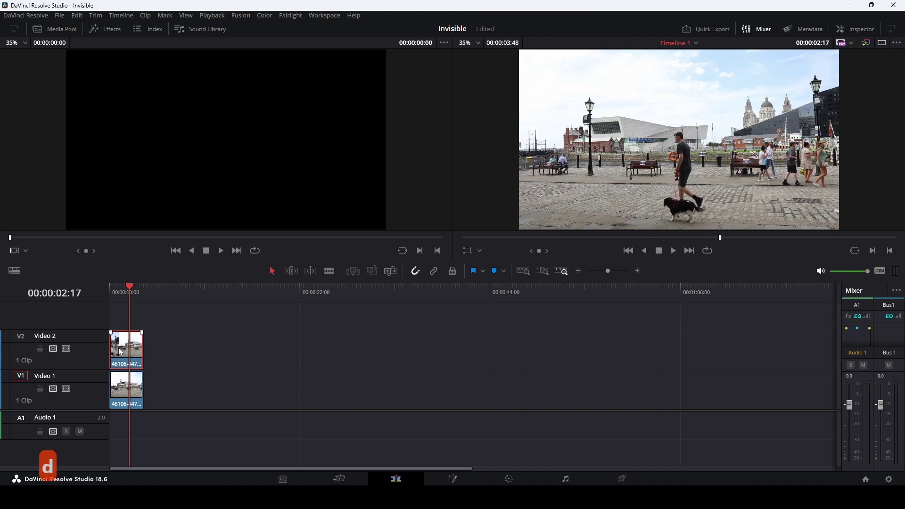
pyautogui.click(126, 291)
pyautogui.moveTo(126, 291)
pyautogui.mouseDown()
pyautogui.moveTo(112, 291)
pyautogui.moveTo(128, 297)
pyautogui.mouseUp()
pyautogui.moveTo(175, 324); pyautogui.dragTo(113, 400)
pyautogui.rightClick(137, 389)
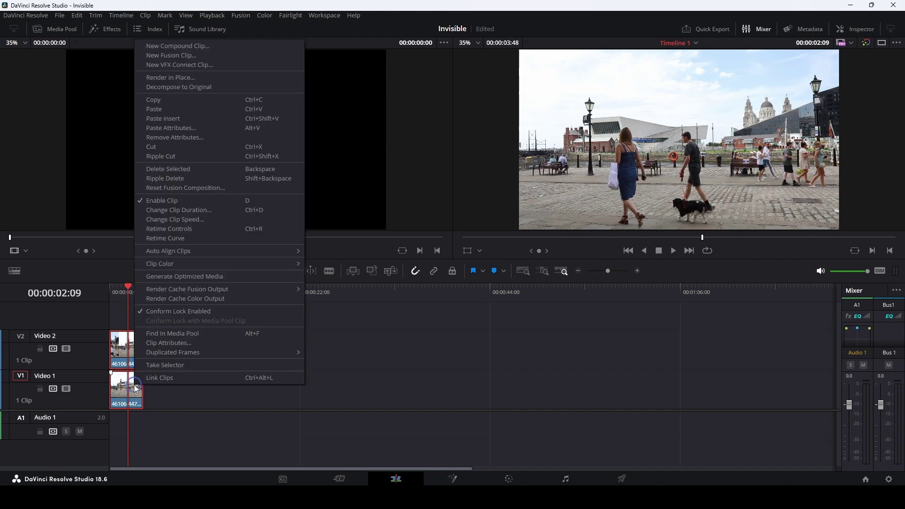
pyautogui.click(179, 56)
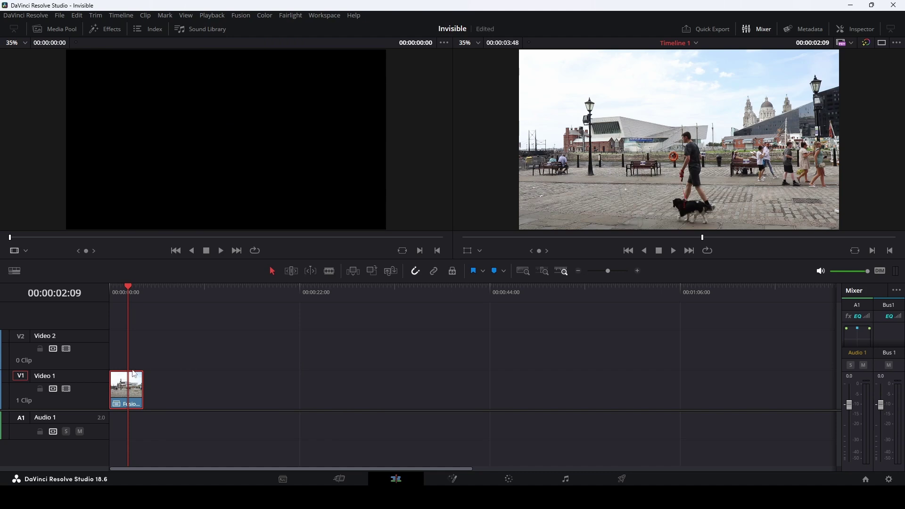
# Step: Open the Fusion clip on the Fusion page and spread MediaIn1 and MediaIn2 apart around the Merge1 node
pyautogui.click(452, 479)
pyautogui.moveTo(118, 400); pyautogui.dragTo(461, 420)
pyautogui.moveTo(375, 385); pyautogui.dragTo(430, 342)
pyautogui.moveTo(371, 376); pyautogui.dragTo(291, 392)
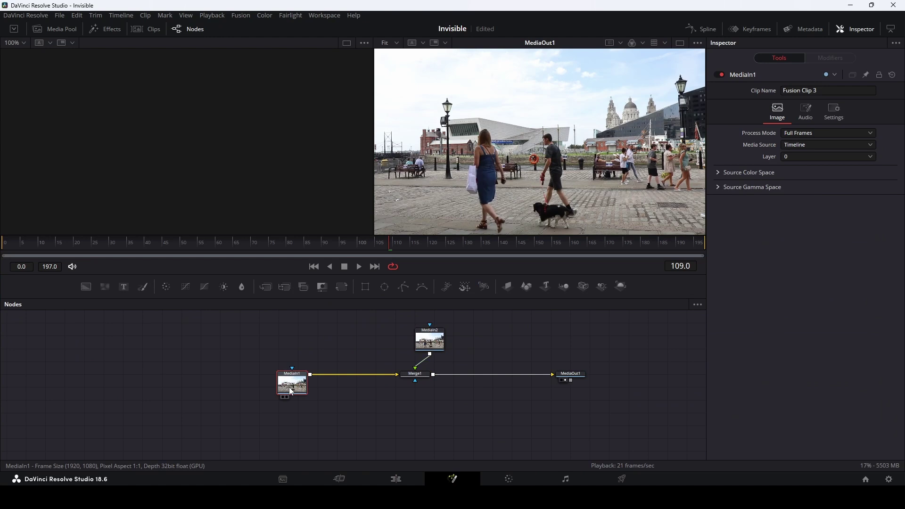
# Step: Show MediaIn1 in the first viewer and MediaIn2 in the second, and compare them up to about frame 73
pyautogui.press('1')
pyautogui.moveTo(121, 244); pyautogui.dragTo(191, 242)
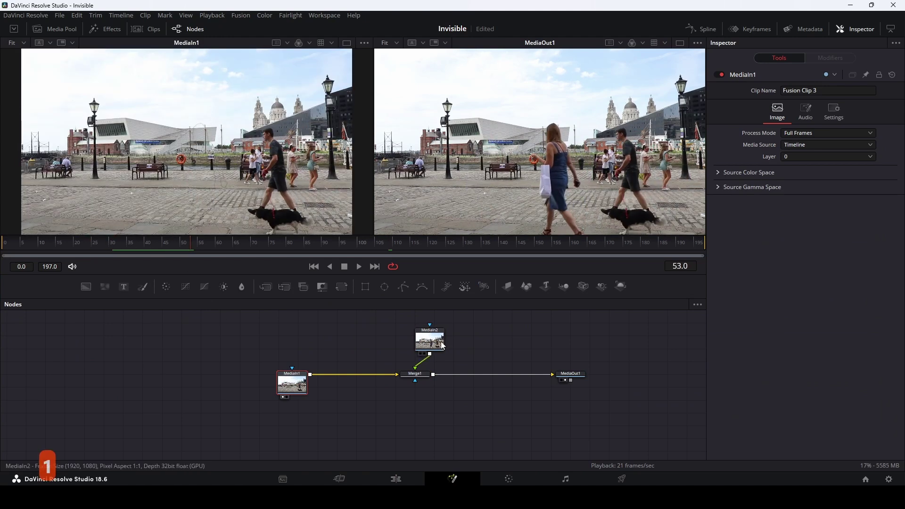
pyautogui.moveTo(443, 346); pyautogui.dragTo(424, 337)
pyautogui.press('2')
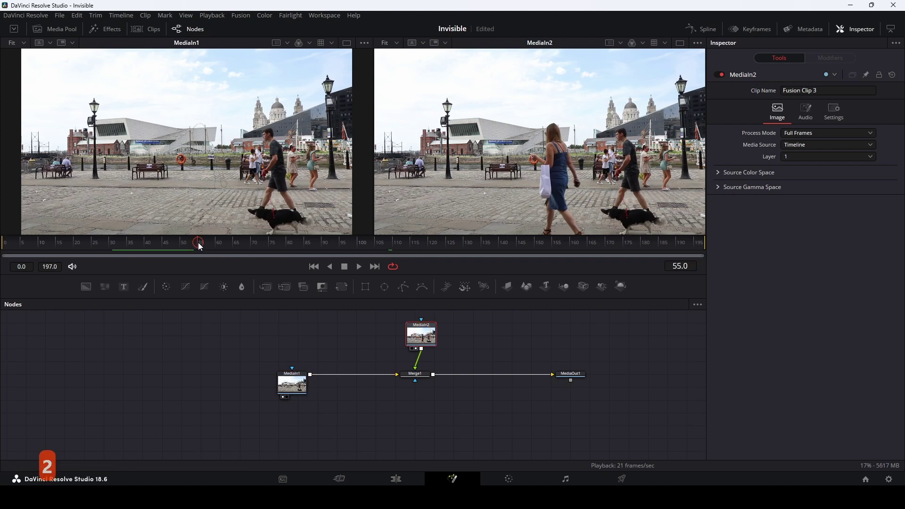
pyautogui.moveTo(200, 247); pyautogui.dragTo(263, 242)
# Step: Delete the Merge1 node and place MediaIn2 directly above MediaIn1
pyautogui.click(414, 376)
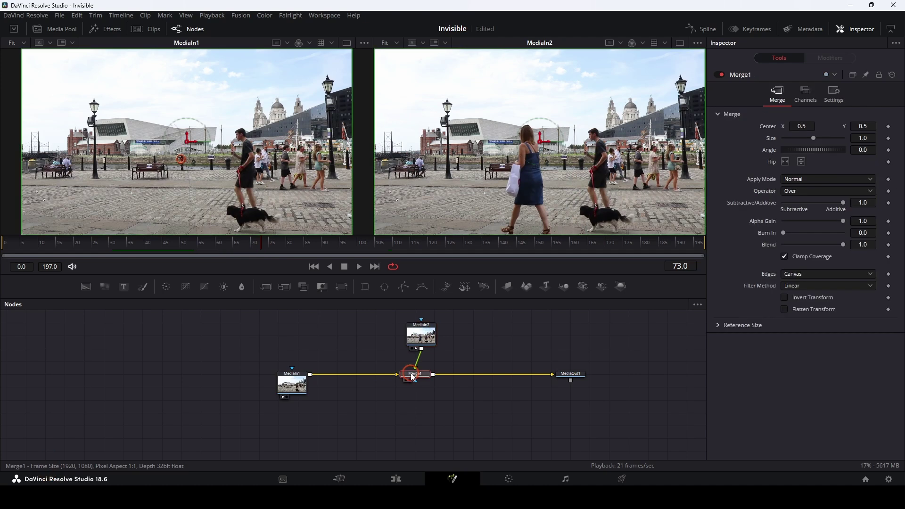
pyautogui.press('BackSpace')
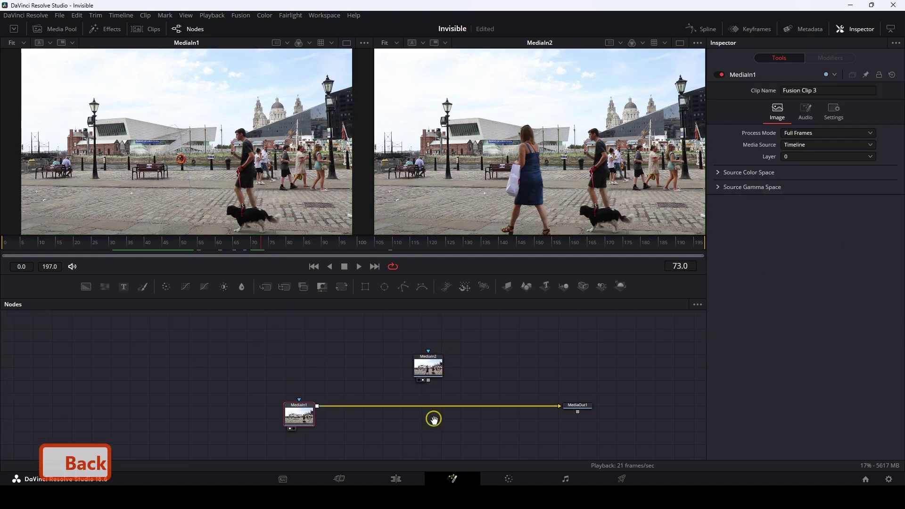
pyautogui.moveTo(427, 365); pyautogui.dragTo(300, 332)
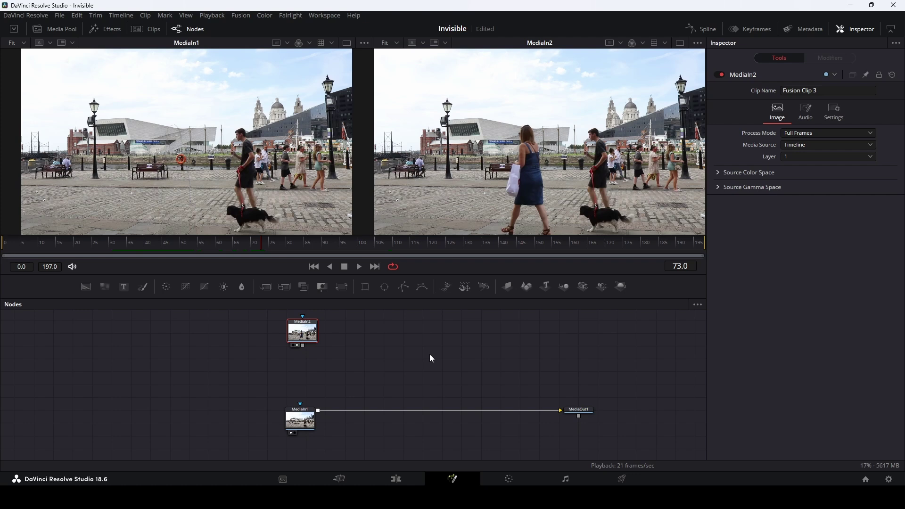
# Step: Add a Magic Mask node to MediaIn2's output and arrange the two nodes side by side in a row
pyautogui.hotkey('shift', 'space')
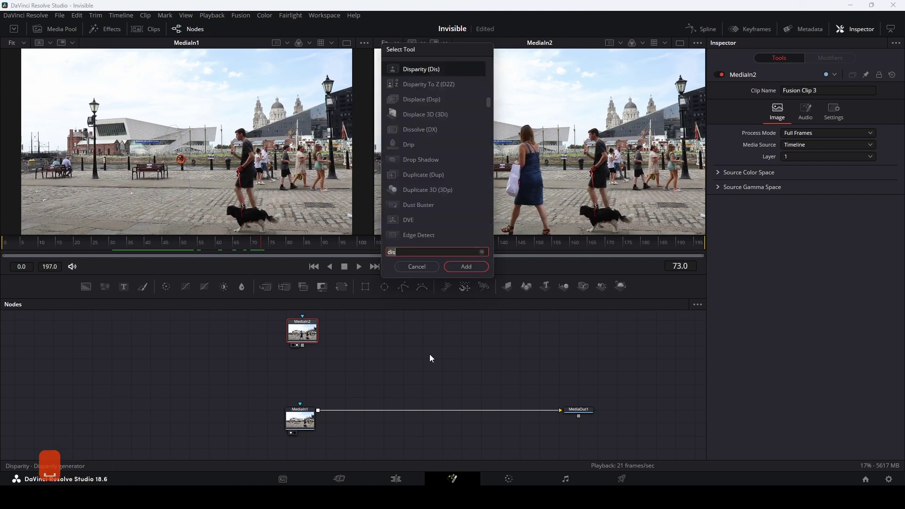
pyautogui.write('ma')
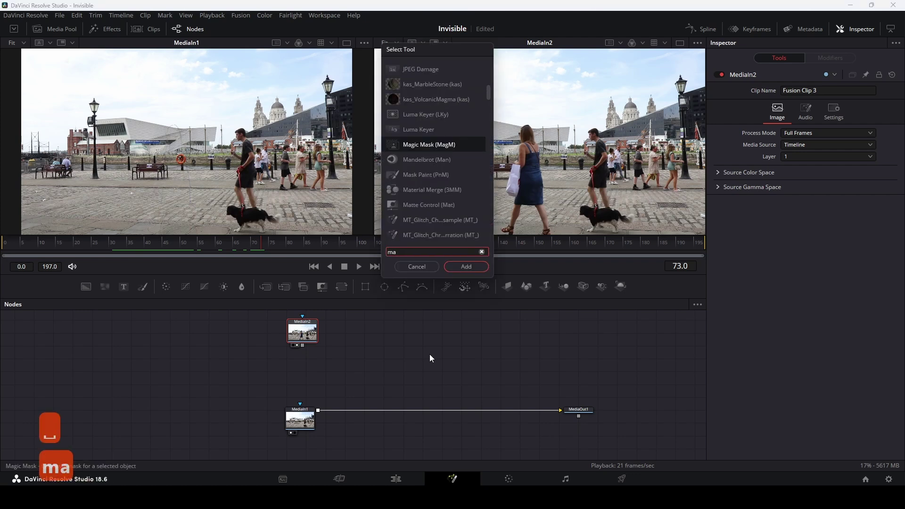
pyautogui.write('gi')
pyautogui.press('Return')
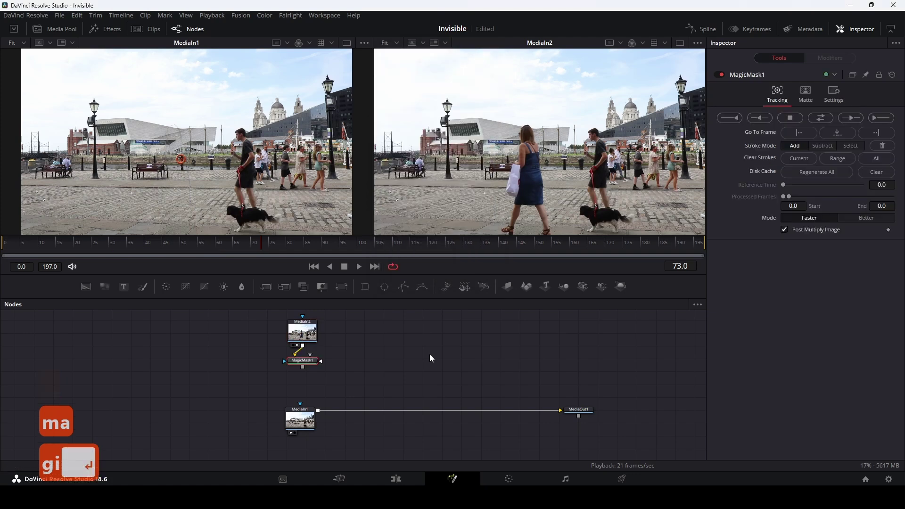
pyautogui.moveTo(308, 362); pyautogui.dragTo(273, 340)
pyautogui.click(379, 317)
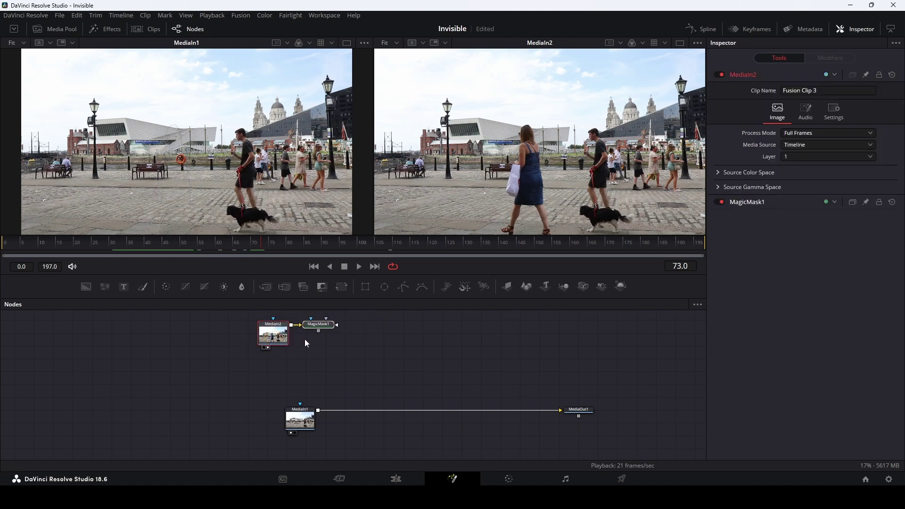
# Step: View MagicMask1 in the second viewer, mask the walking woman with a stroke, set the mode to Better and track in both directions
pyautogui.click(324, 329)
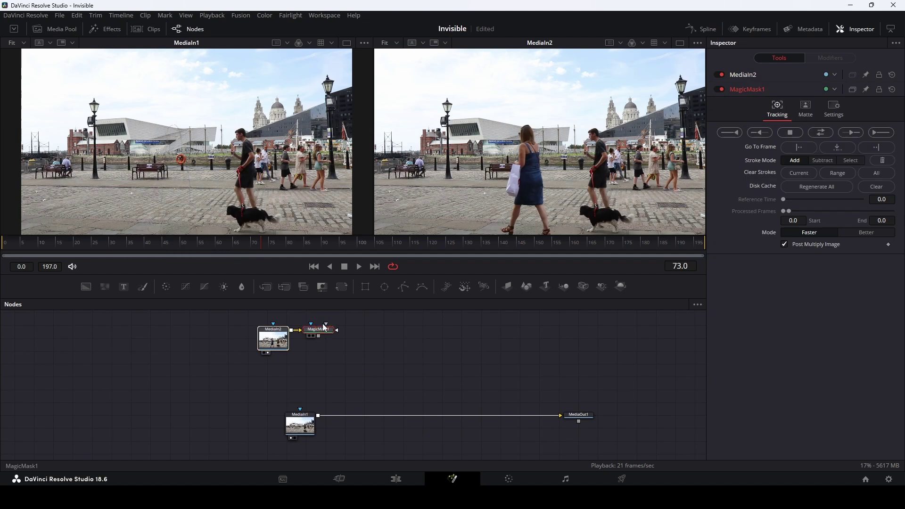
pyautogui.press('2')
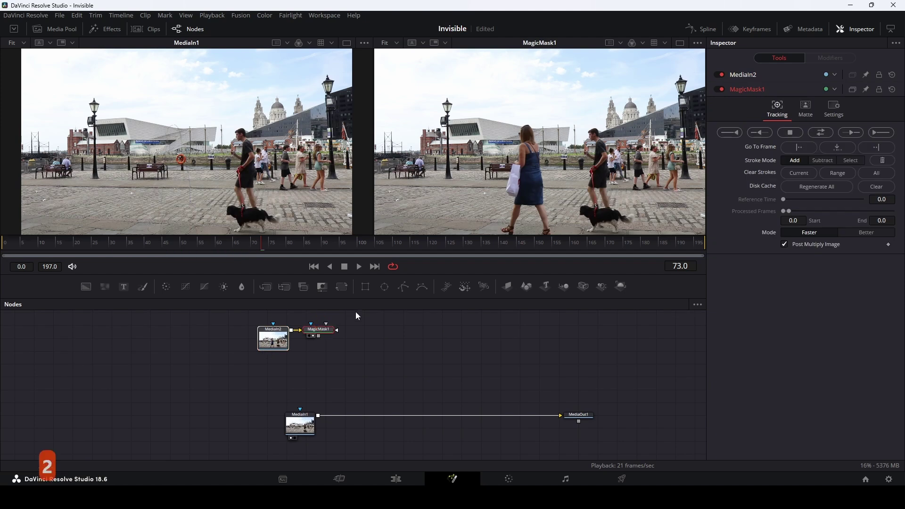
pyautogui.moveTo(532, 132)
pyautogui.mouseDown()
pyautogui.moveTo(532, 174)
pyautogui.moveTo(518, 183)
pyautogui.moveTo(540, 209)
pyautogui.mouseUp()
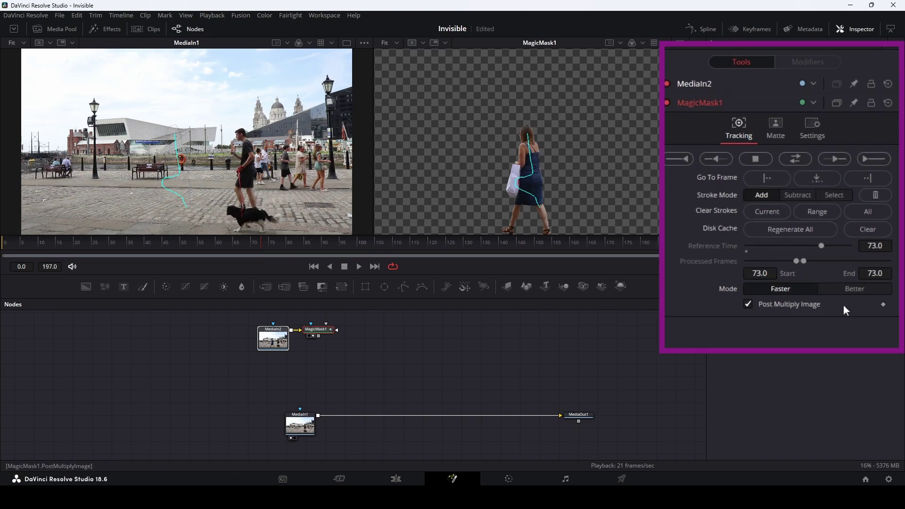
pyautogui.click(860, 291)
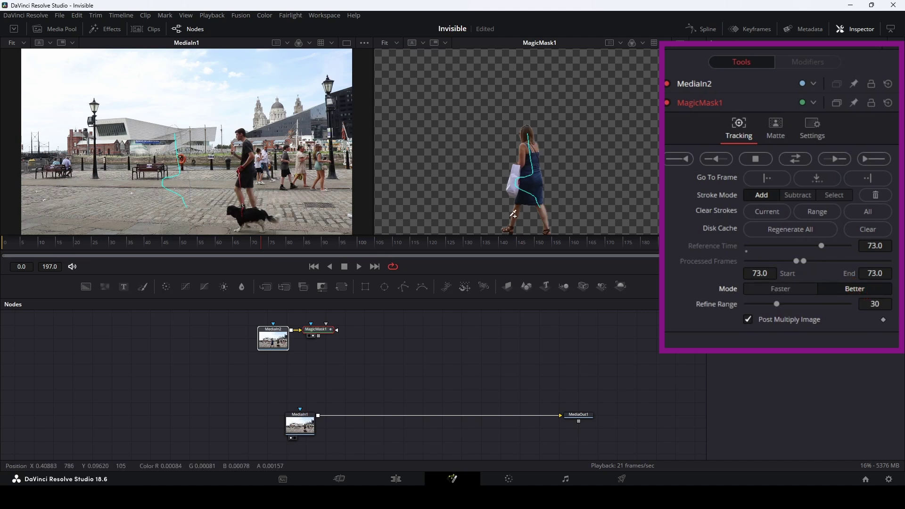
pyautogui.click(795, 159)
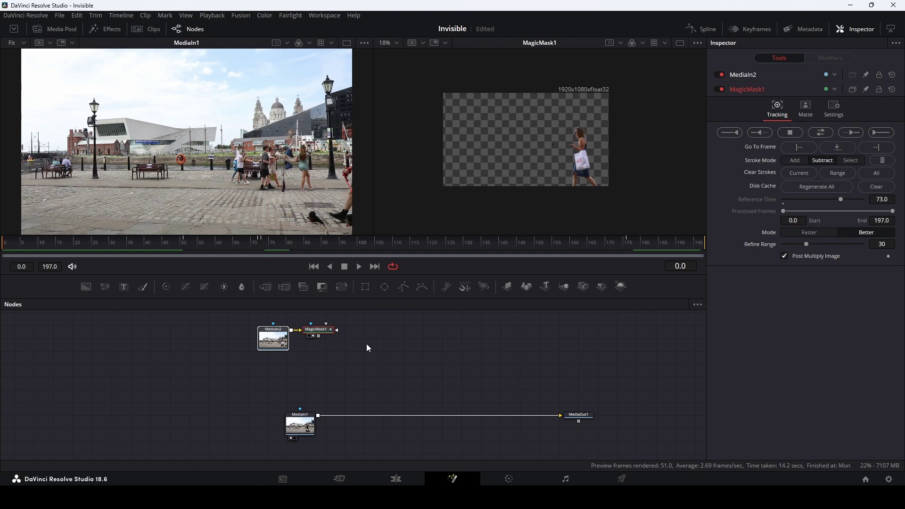
# Step: Align MediaIn1 below MediaIn2 and insert a Displace node between MediaIn1 and MediaOut1, leaving space on both sides
pyautogui.moveTo(302, 425); pyautogui.dragTo(273, 425)
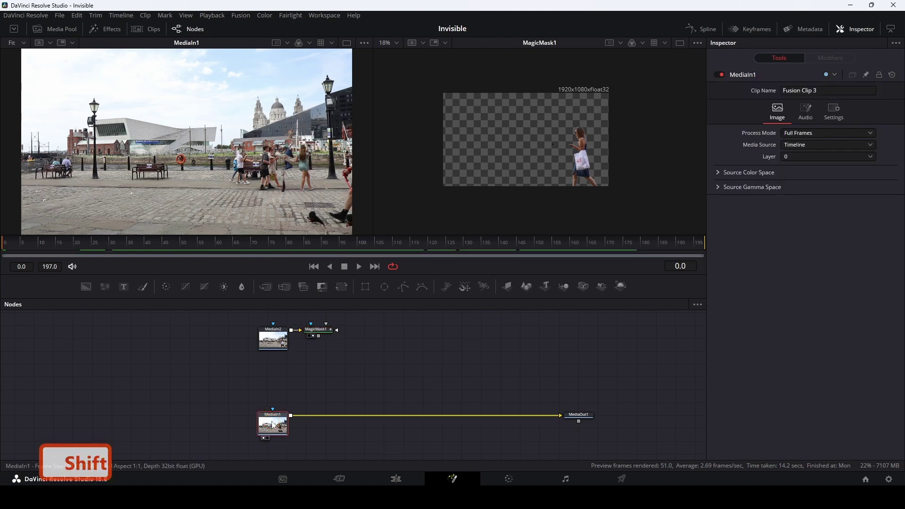
pyautogui.hotkey('shift', 'space')
pyautogui.write('magi')
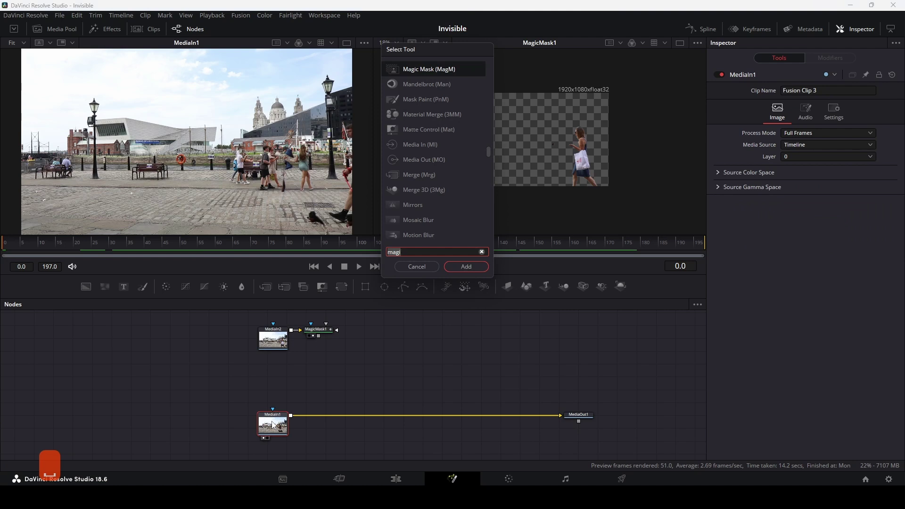
pyautogui.press('BackSpace')
pyautogui.press('BackSpace')
pyautogui.press('BackSpace')
pyautogui.press('BackSpace')
pyautogui.write('disp')
pyautogui.press('Down')
pyautogui.press('Down')
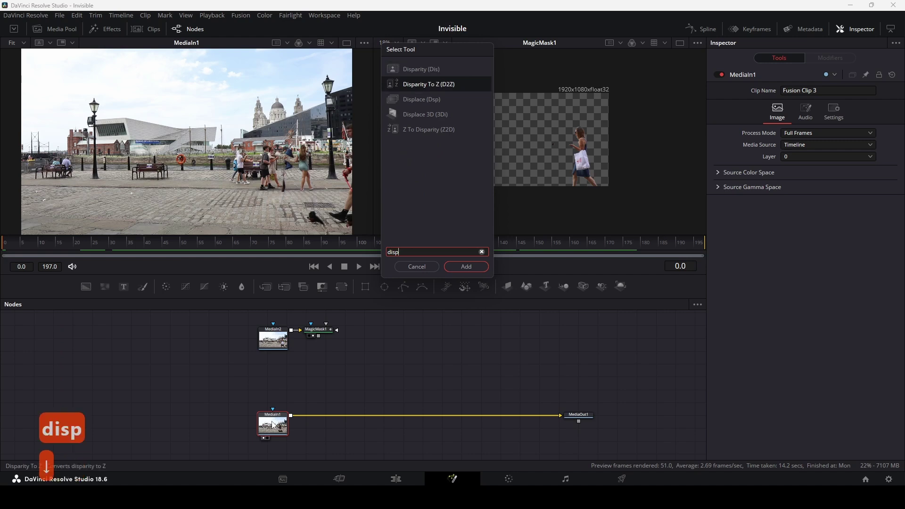
pyautogui.press('Return')
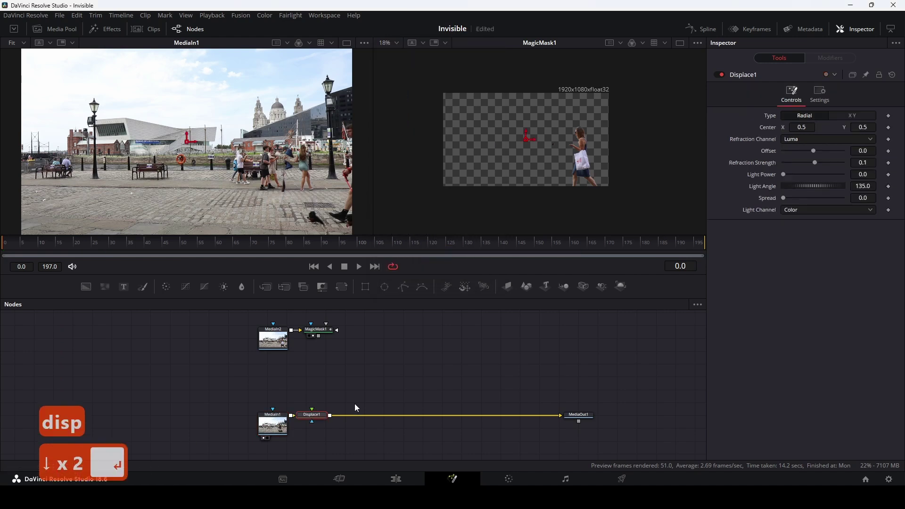
pyautogui.moveTo(315, 418); pyautogui.dragTo(380, 418)
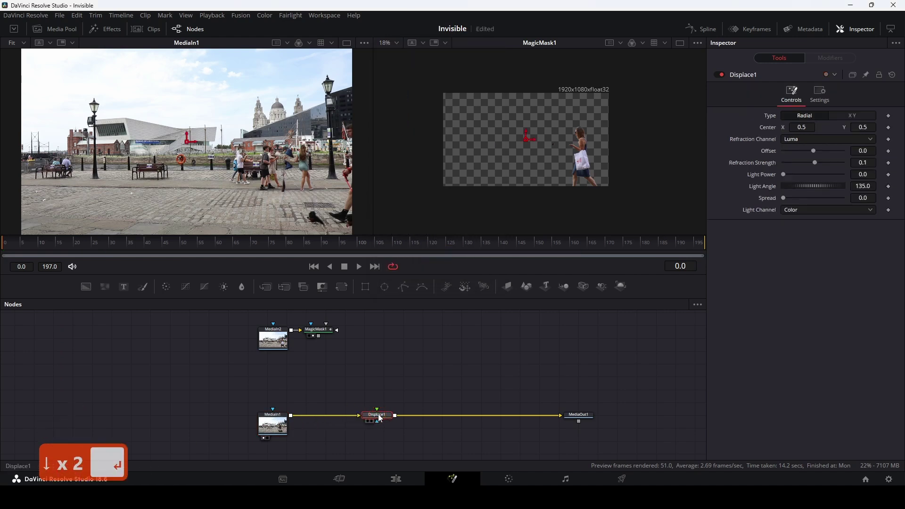
# Step: Show MediaOut1 in the second viewer at Fit zoom and move the playhead to frame 72
pyautogui.click(587, 418)
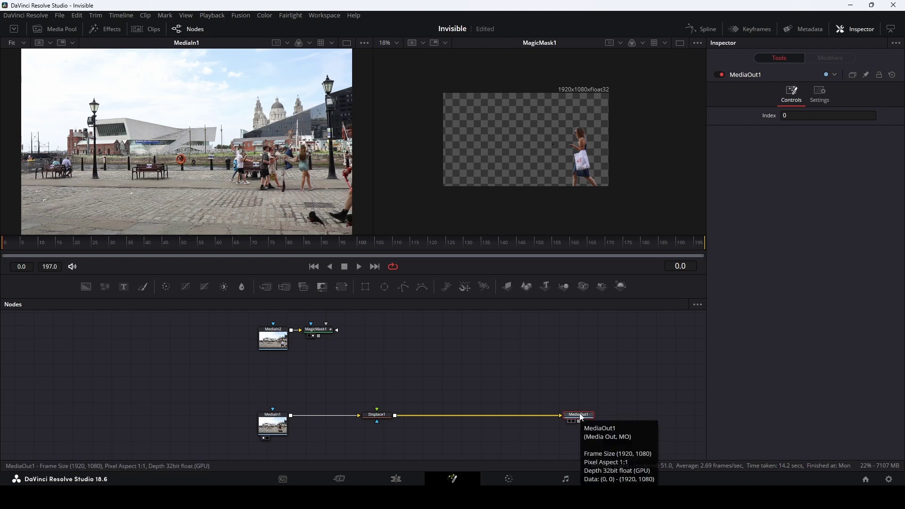
pyautogui.press('2')
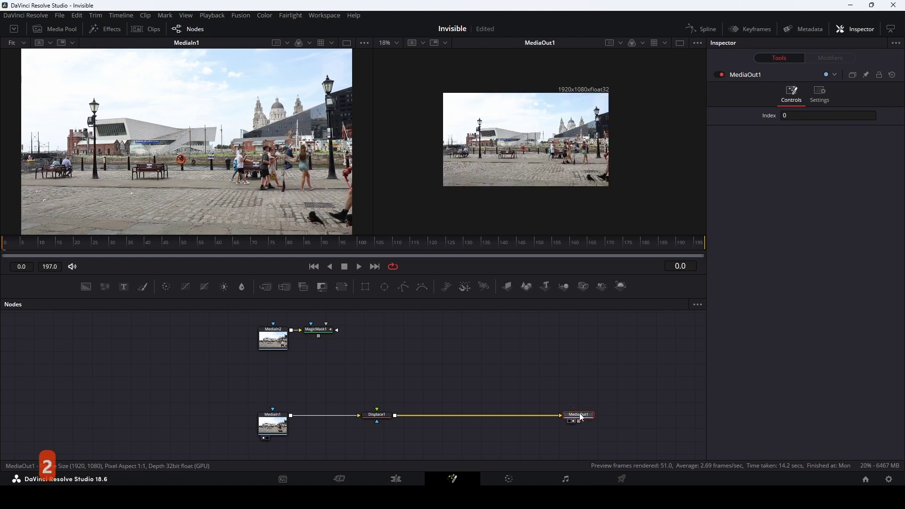
pyautogui.click(394, 43)
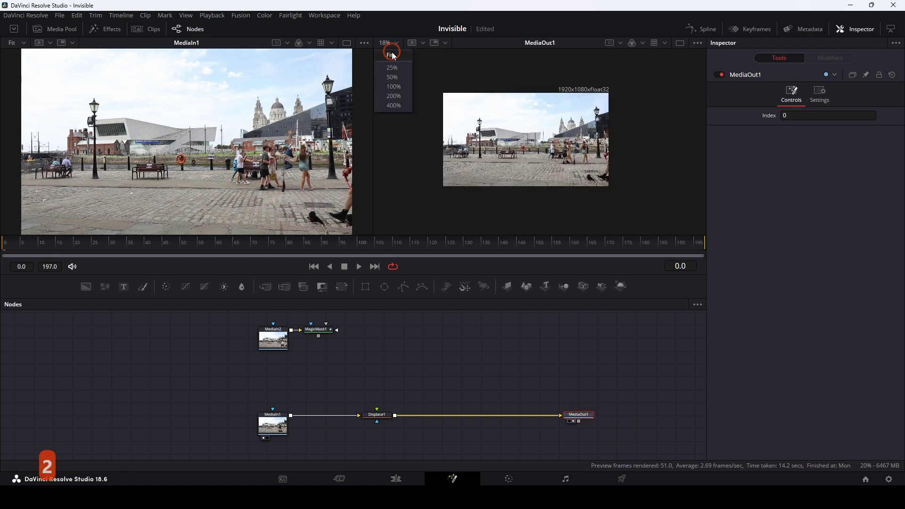
pyautogui.click(394, 59)
pyautogui.moveTo(256, 241)
pyautogui.mouseDown()
pyautogui.moveTo(233, 243)
pyautogui.moveTo(277, 248)
pyautogui.moveTo(259, 244)
pyautogui.mouseUp()
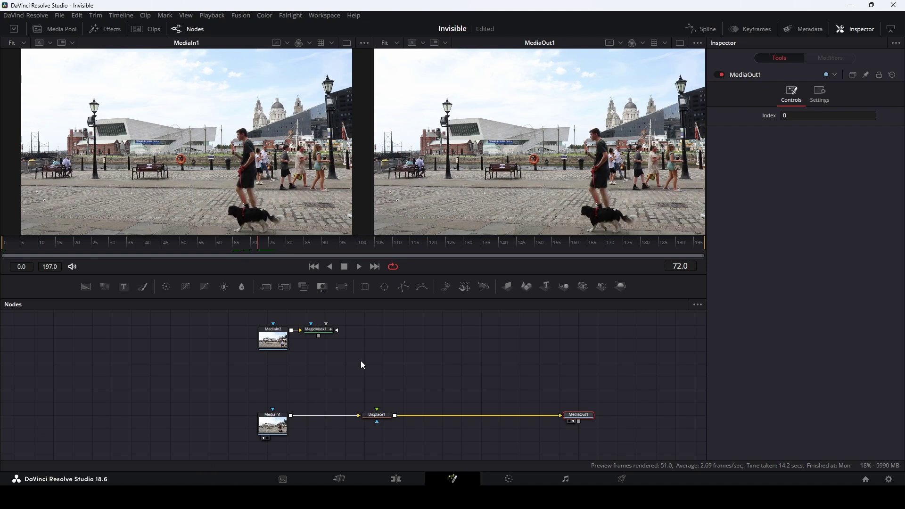
# Step: Add a FastNoise node, view it in the first viewer, and set Scale to 11.65, Contrast to 3.54 and Detail to 3.62
pyautogui.moveTo(106, 287); pyautogui.dragTo(384, 346)
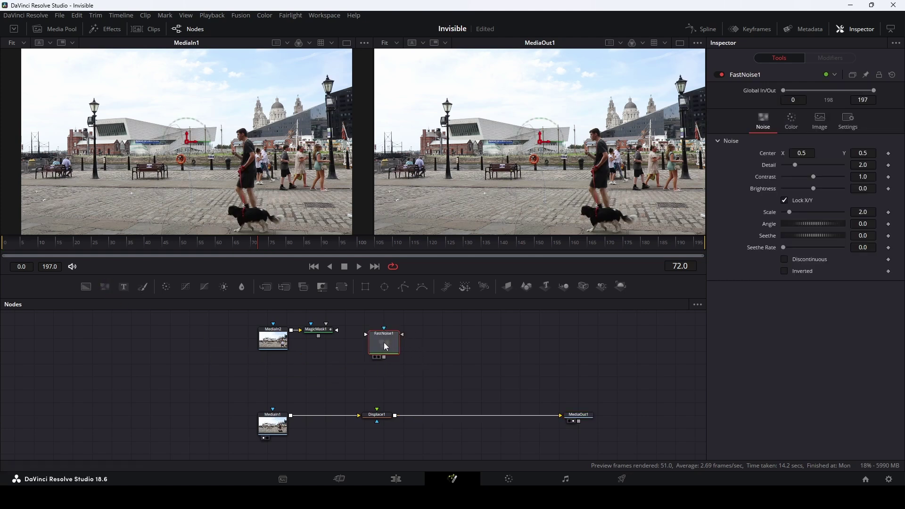
pyautogui.press('1')
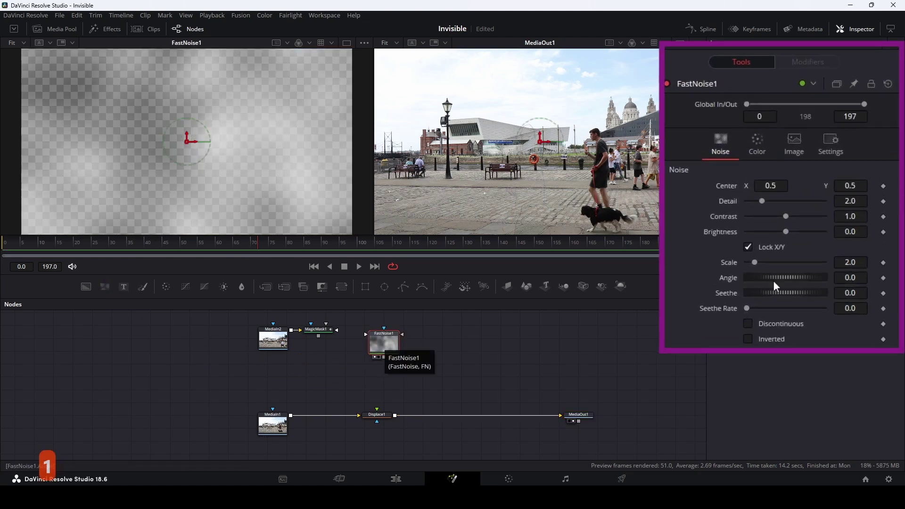
pyautogui.moveTo(760, 255); pyautogui.dragTo(792, 259)
pyautogui.moveTo(786, 216); pyautogui.dragTo(806, 167)
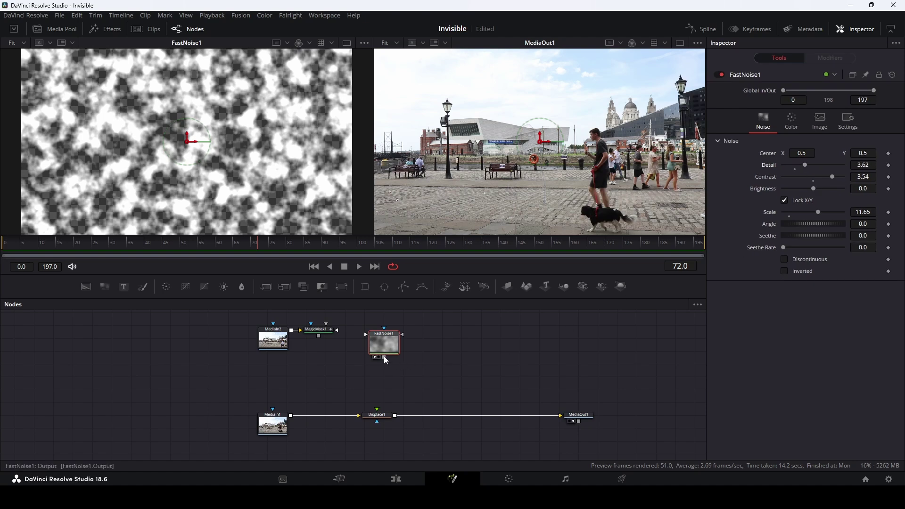
# Step: Connect FastNoise1 to Displace1's foreground and MagicMask1 to its effect mask, and scrub to about frame 105 to check the distortion
pyautogui.moveTo(384, 357); pyautogui.dragTo(379, 418)
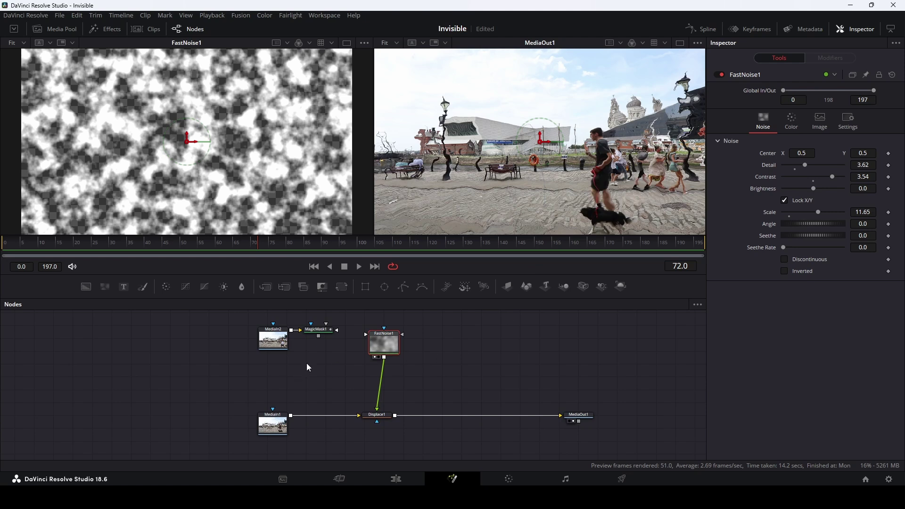
pyautogui.moveTo(319, 337); pyautogui.dragTo(377, 423)
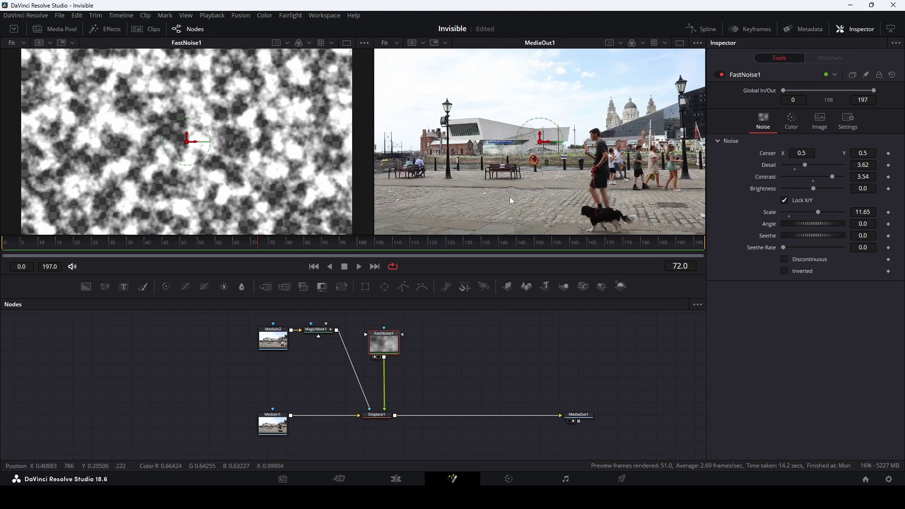
pyautogui.moveTo(258, 246); pyautogui.dragTo(380, 245)
# Step: Connect MagicMask1's output to FastNoise1's effect mask and scrub between about frames 99 and 104 to check the noise
pyautogui.moveTo(321, 351); pyautogui.dragTo(285, 351)
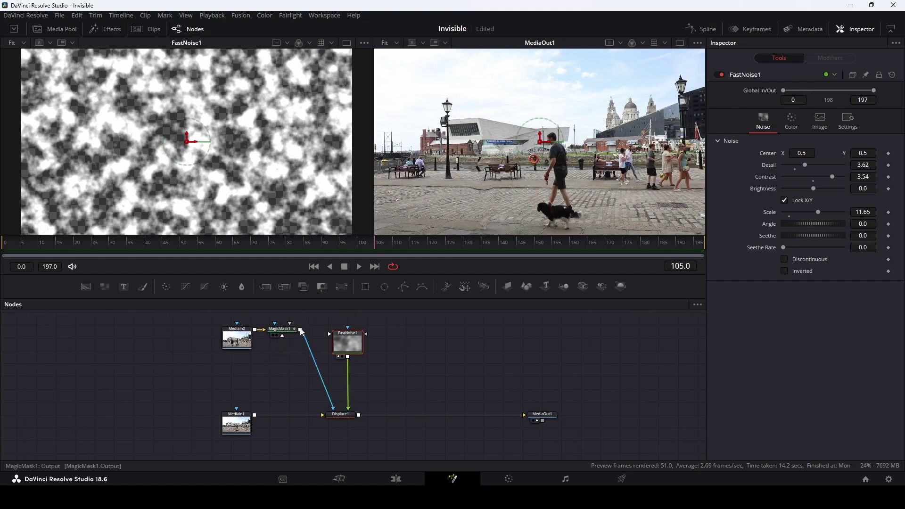
pyautogui.moveTo(301, 332); pyautogui.dragTo(349, 332)
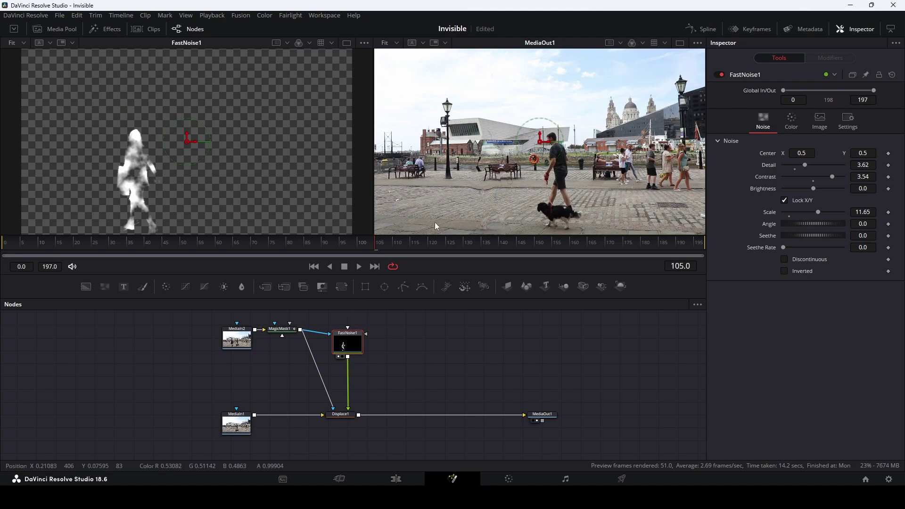
pyautogui.moveTo(375, 241); pyautogui.dragTo(354, 244)
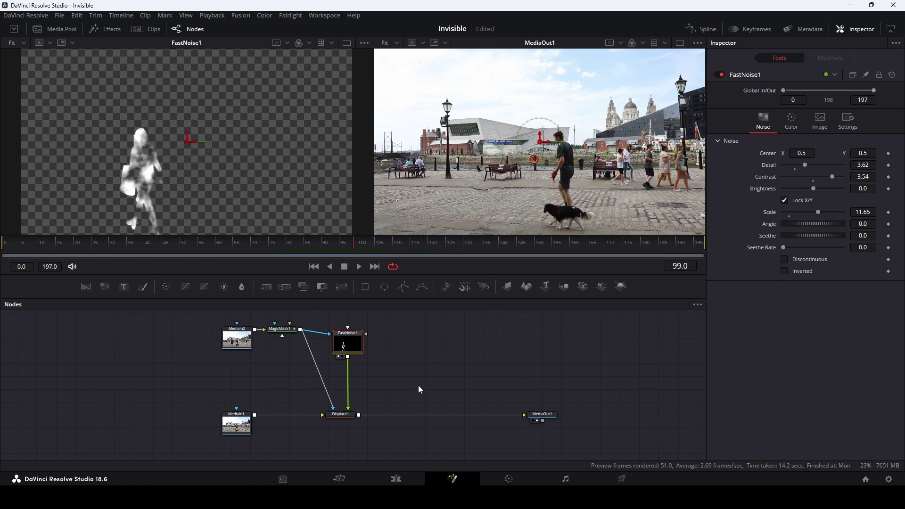
pyautogui.moveTo(352, 245); pyautogui.dragTo(372, 243)
# Step: Insert a second Displace node between Displace1 and MediaOut1, and connect MagicMask1's output to its foreground input
pyautogui.click(337, 418)
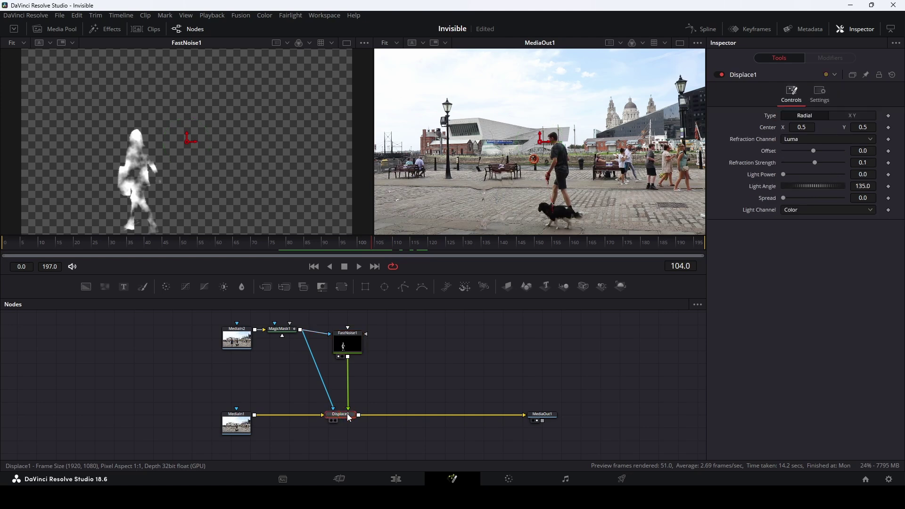
pyautogui.hotkey('shift', 'space')
pyautogui.write('disp')
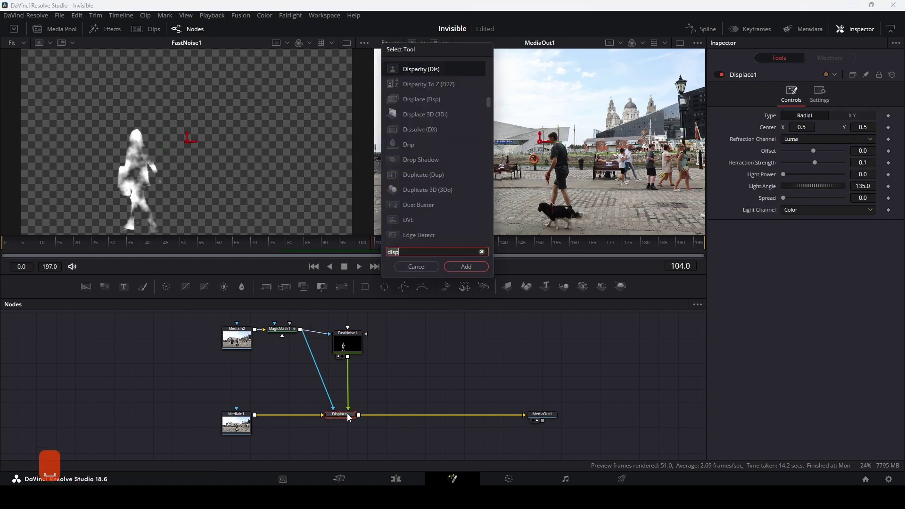
pyautogui.press('Down')
pyautogui.press('Down')
pyautogui.press('Return')
pyautogui.moveTo(380, 415); pyautogui.dragTo(410, 416)
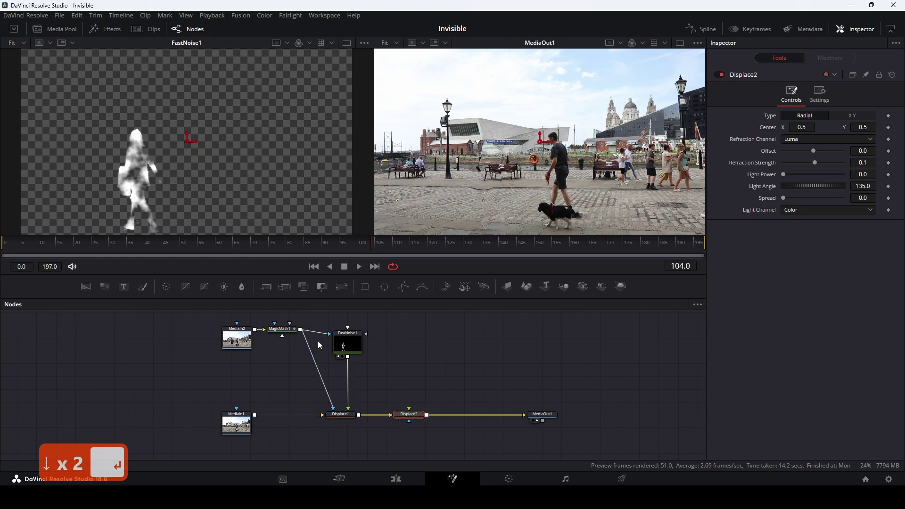
pyautogui.moveTo(300, 330); pyautogui.dragTo(408, 410)
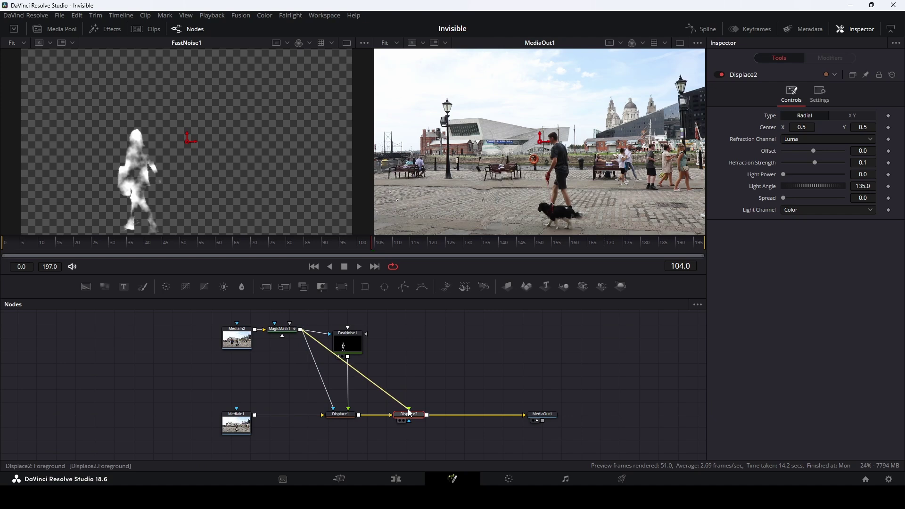
# Step: Set Displace1's Refraction Strength to 0.16 and its Offset to 0.079
pyautogui.click(346, 417)
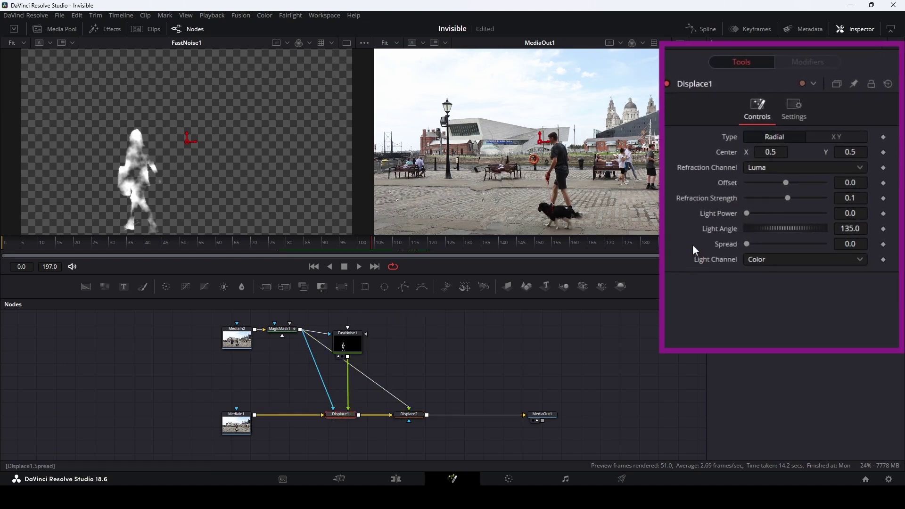
pyautogui.moveTo(788, 198); pyautogui.dragTo(794, 184)
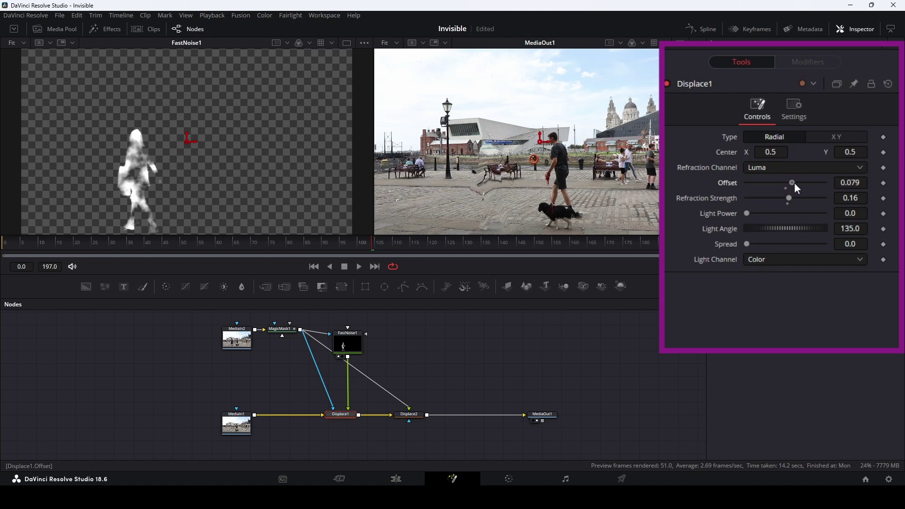
# Step: Set Displace2's Refraction Strength to 0.7, Light Power to 0.591 and Light Angle to 189.8, checking the figure's outline up close
pyautogui.click(414, 418)
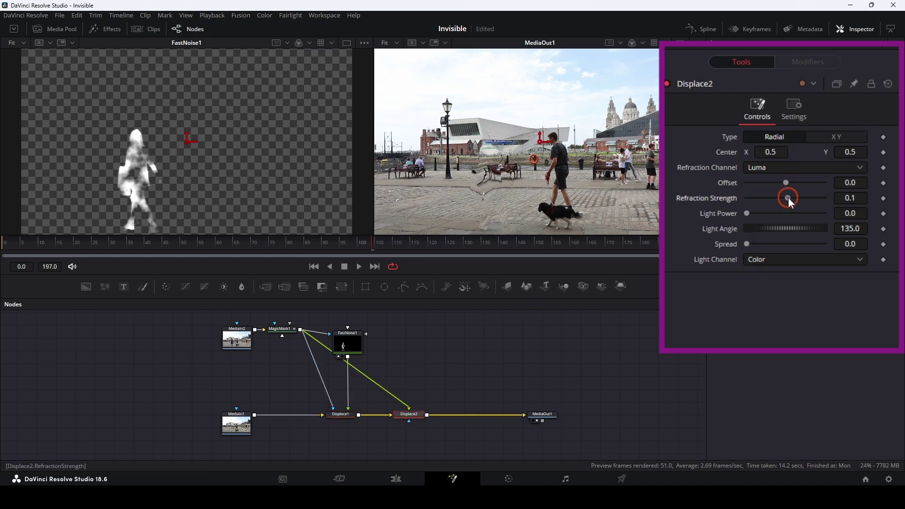
pyautogui.moveTo(788, 197); pyautogui.dragTo(800, 197)
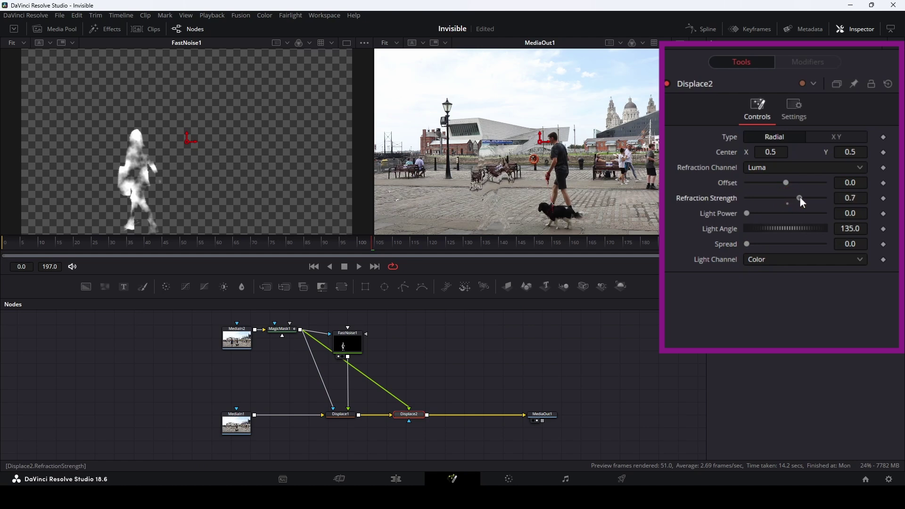
pyautogui.moveTo(748, 213); pyautogui.dragTo(791, 228)
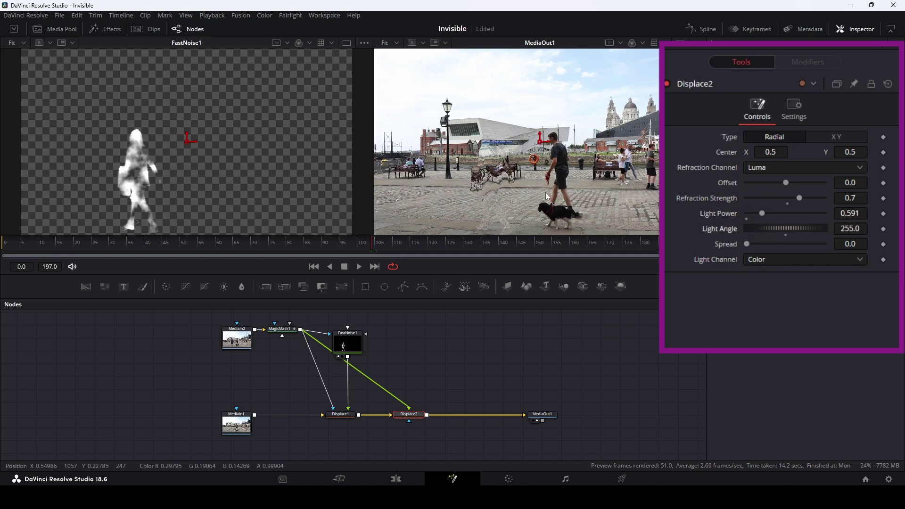
pyautogui.scroll(5, 495, 182)
pyautogui.scroll(-2, 544, 179)
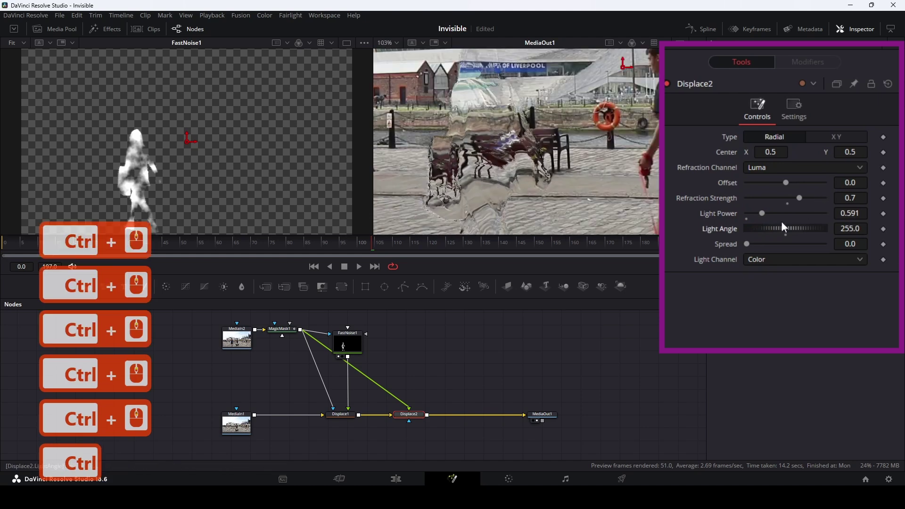
pyautogui.moveTo(779, 228)
pyautogui.mouseDown()
pyautogui.moveTo(803, 227)
pyautogui.moveTo(764, 227)
pyautogui.mouseUp()
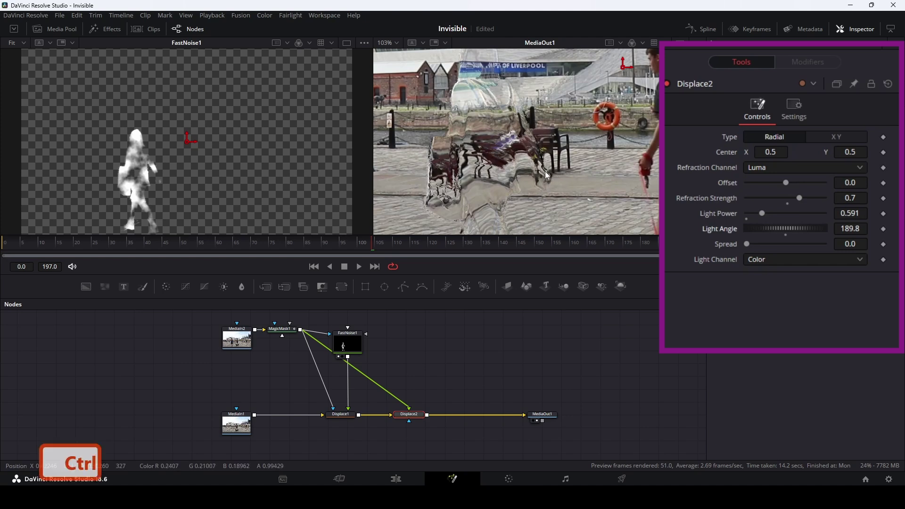
pyautogui.keyDown('ctrl'); pyautogui.scroll(-2, 540, 169); pyautogui.keyUp('ctrl')
pyautogui.moveTo(538, 152); pyautogui.dragTo(540, 126)
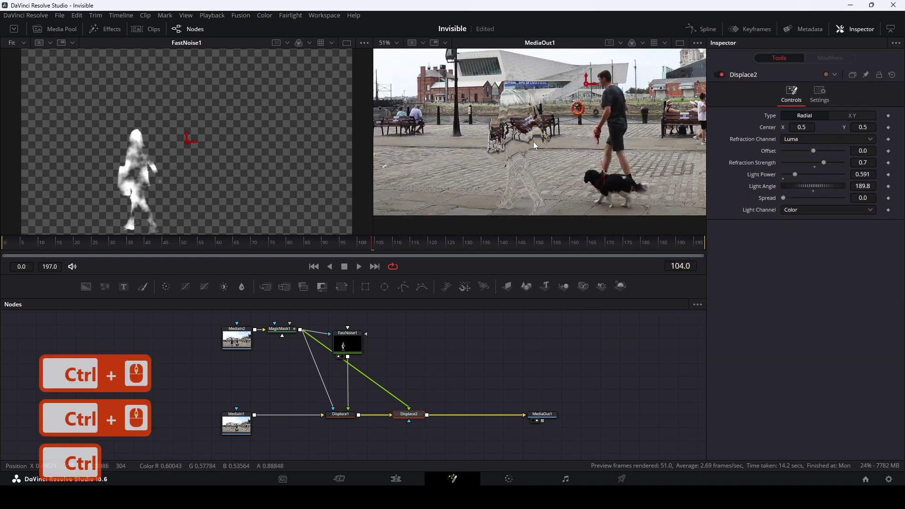